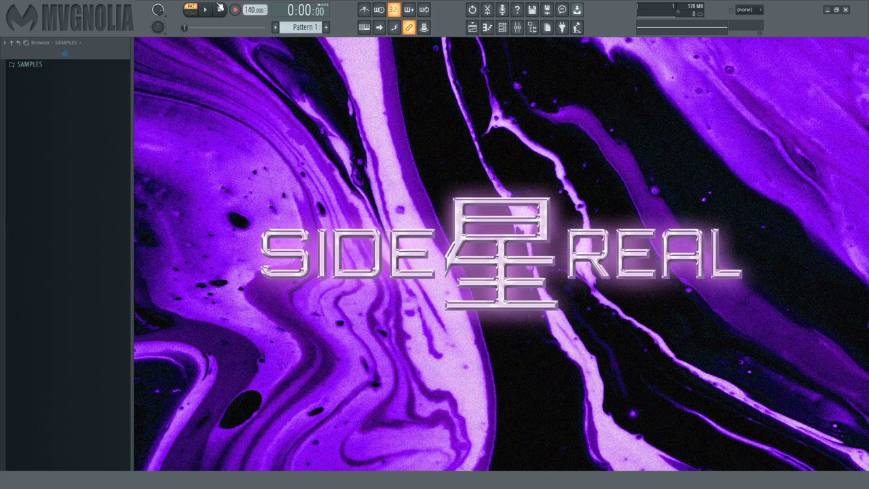
- Drag the tempo to 180 BPM and replace the Sampler channel with the TruePianos plugin
left_click_drag(248, 8, 248, 2)
left_click(502, 27)
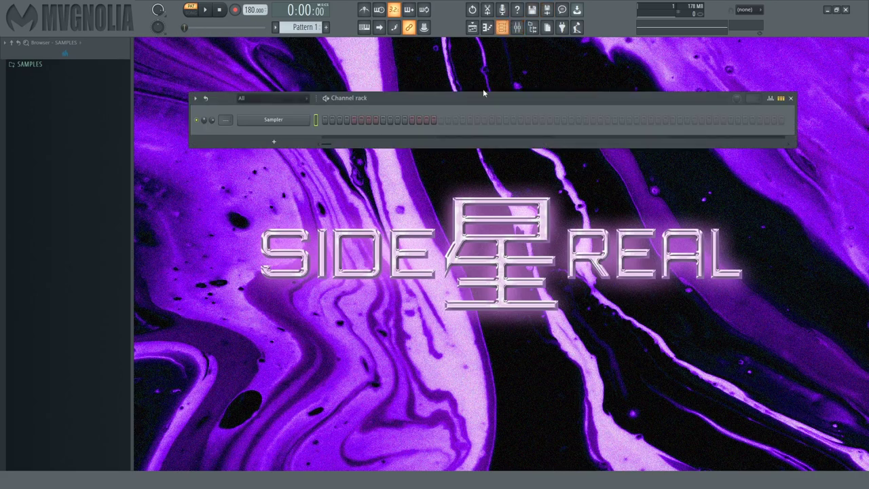
right_click(302, 125)
mouse_move(345, 199)
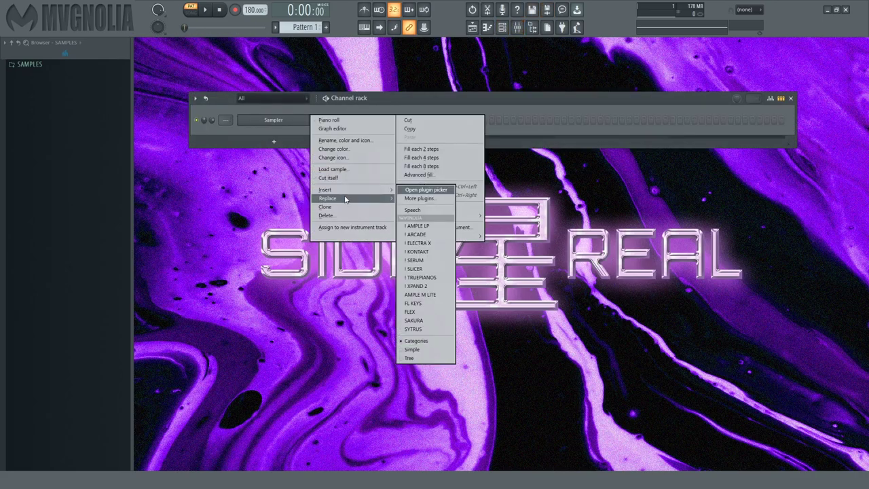
left_click(424, 286)
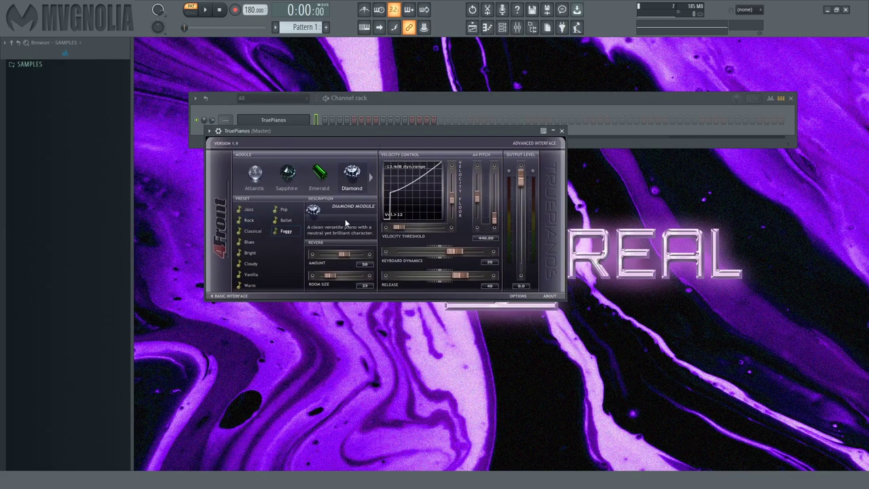
left_click(561, 131)
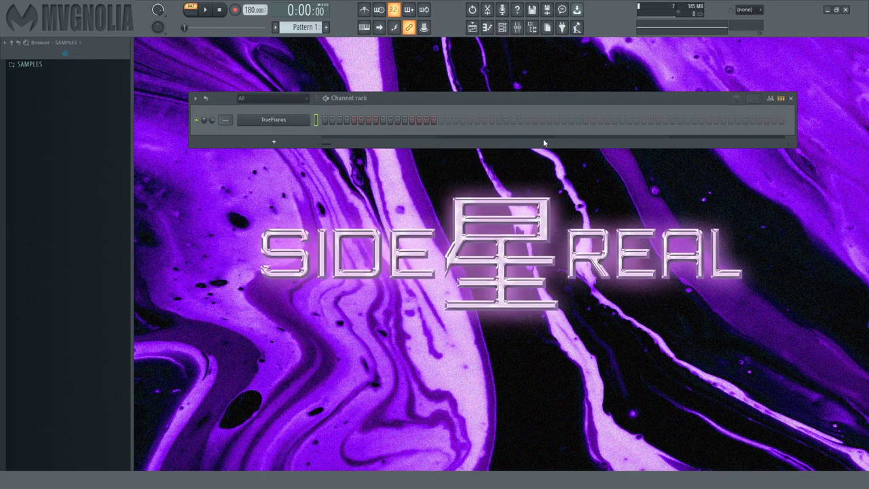
- In the TruePianos piano roll, paste a bar-1 chord onto E5 and remove C6, C#6 and C#5
key("F7")
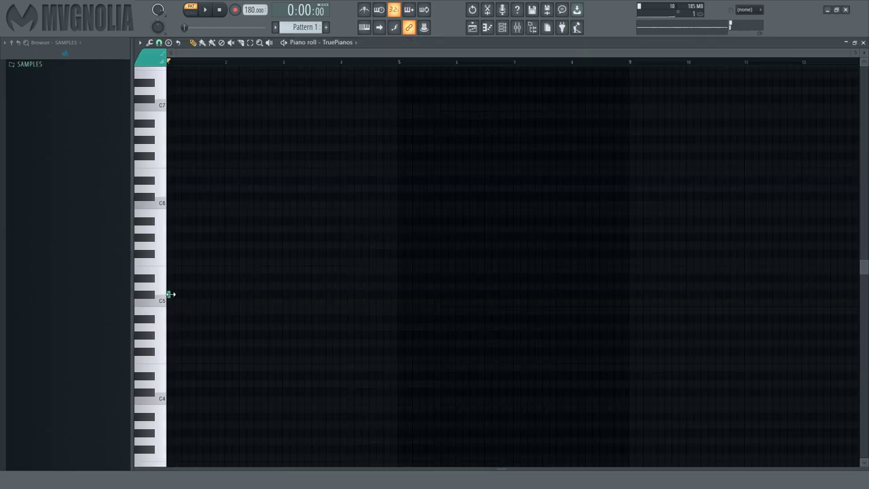
key("ctrl+v")
left_click_drag(235, 205, 220, 205)
left_click(242, 260)
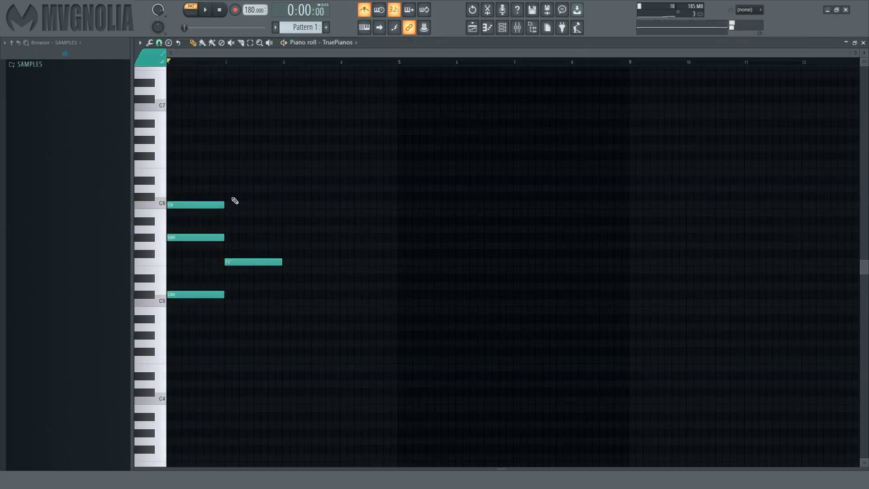
left_click_drag(243, 260, 185, 268)
right_click(197, 205)
right_click(195, 237)
right_click(196, 294)
- Add the chord notes for bars 2 and 3, including G4 in bar 3
left_click(195, 245)
left_click(196, 212)
left_click(253, 303)
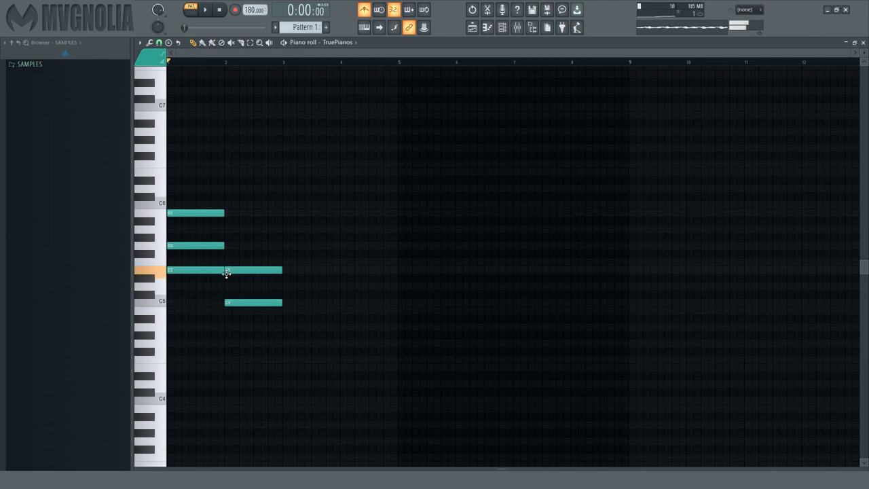
left_click(311, 286)
left_click(311, 343)
left_click(362, 303)
- Build the bar-4 B chord (B4, D#5, F#5, A5), add an E4 bass note, and play it back
left_click_drag(333, 302, 340, 310)
left_click(367, 277)
left_click(366, 254)
left_click(367, 221)
left_click_drag(338, 223, 337, 231)
left_click(196, 367)
key("space")
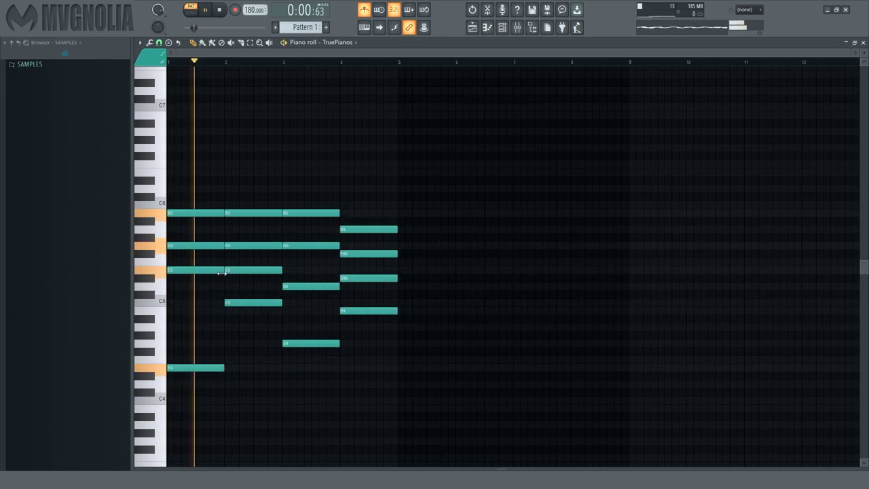
key("space")
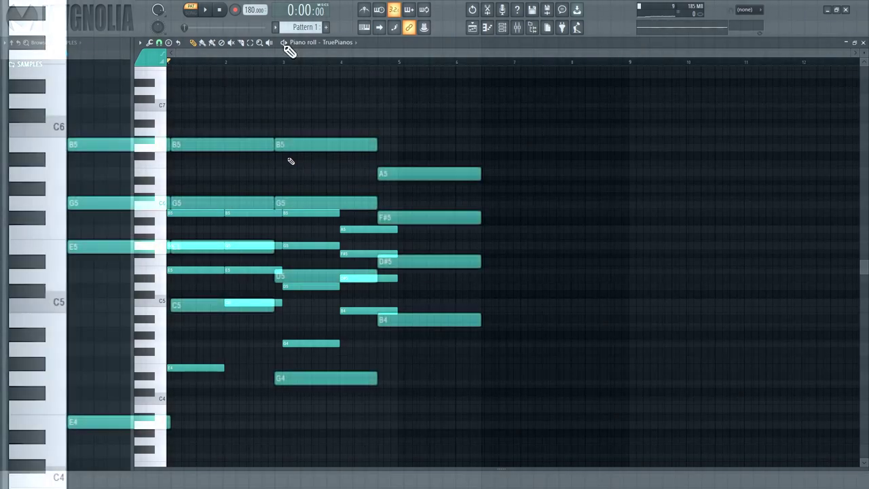
key("space")
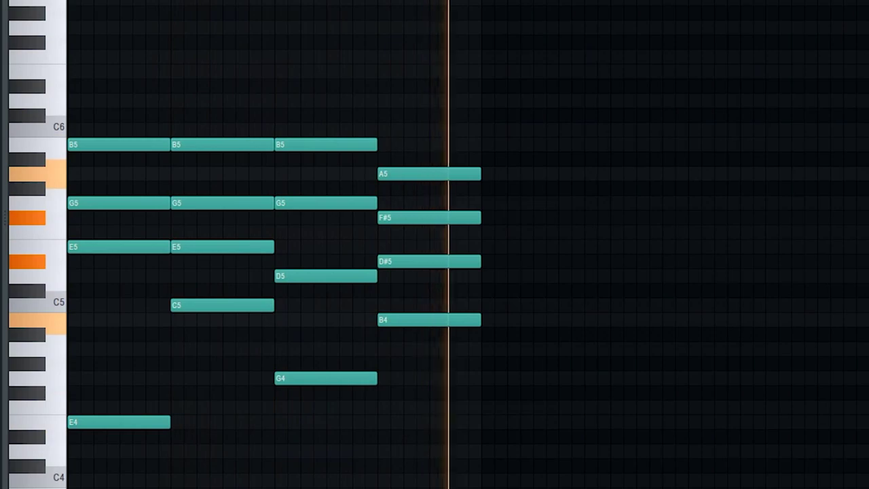
key("space")
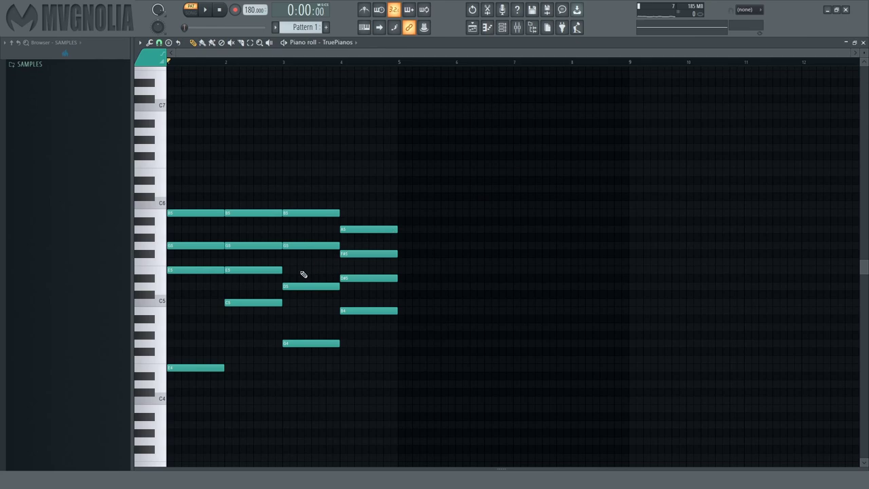
- Add a D6 melody note near the start, shift notes right, and add a low C4
key("space")
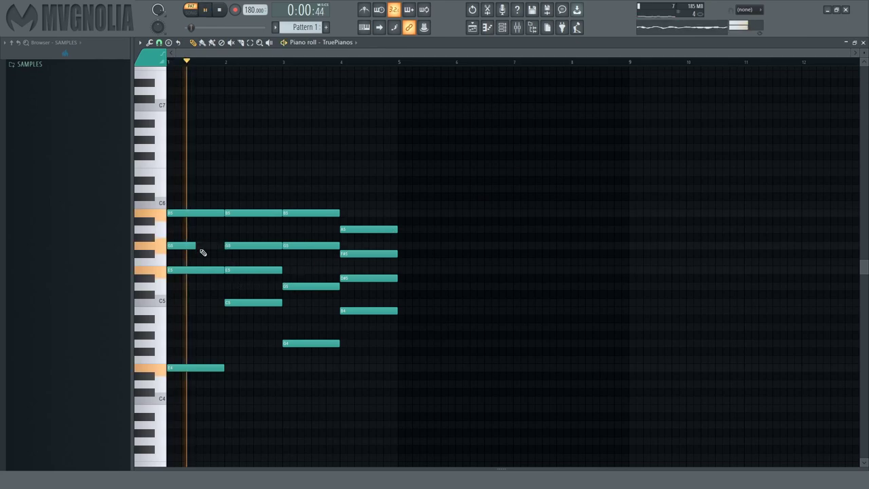
key("space")
left_click(204, 188)
key("space")
key("space")
left_click_drag(239, 212, 253, 229)
left_click(224, 400)
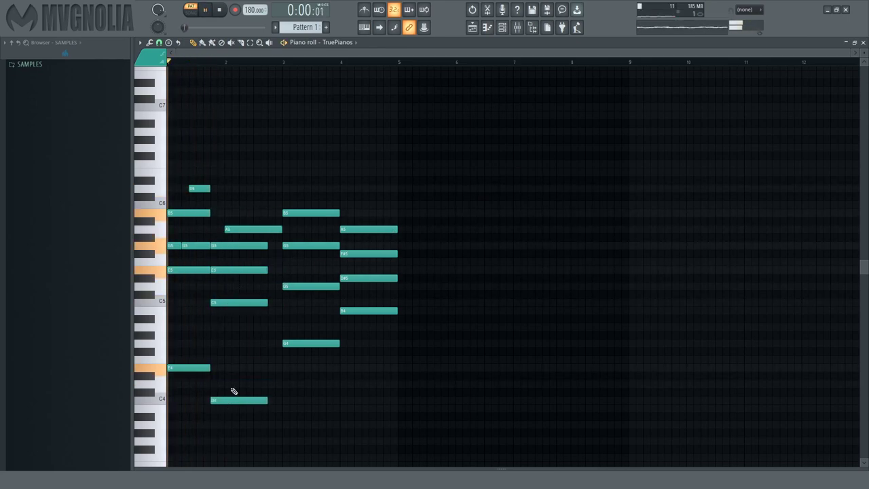
left_click(368, 408)
- Lengthen the first chord's notes and add B5, D6, A5, D#6 and B5 melody notes
left_click_drag(196, 199, 181, 374)
left_click_drag(208, 213, 224, 229)
left_click_drag(225, 230, 246, 230)
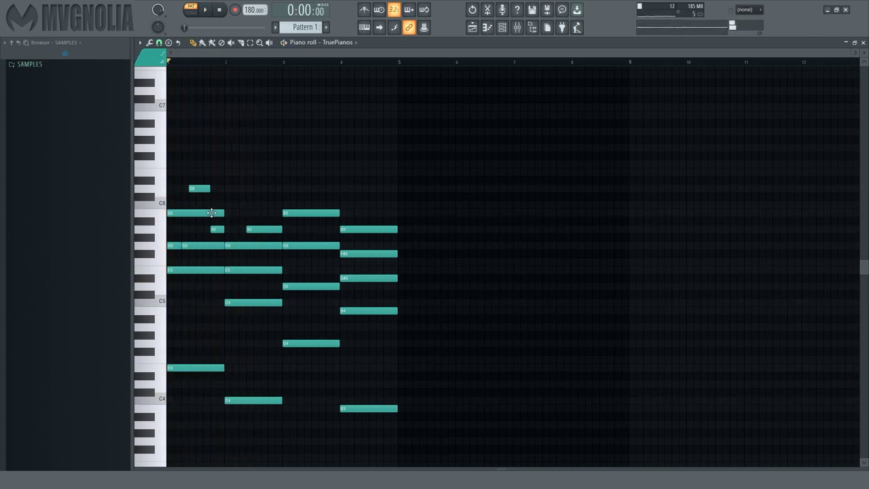
left_click(275, 213)
key("space")
left_click(304, 188)
left_click(322, 228)
left_click_drag(339, 212, 383, 212)
left_click(351, 179)
left_click(368, 213)
key("space")
- Add lower melody notes B4, D5, G4 and A4
scroll(228, 284, "up", 1)
left_click(194, 317)
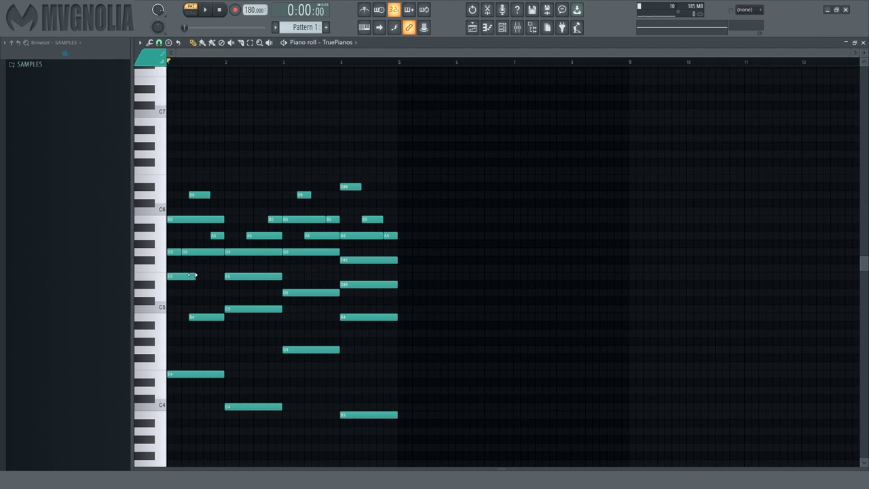
left_click(207, 292)
key("space")
left_click(230, 349)
left_click(266, 333)
key("space")
- Place new A4 and F#5 notes, raise A4 to D5, lengthen B4, and move a note to D#5
left_click_drag(322, 316, 325, 333)
mouse_move(309, 269)
left_mouse_down()
mouse_move(312, 308)
mouse_move(323, 260)
left_mouse_up()
left_click_drag(329, 333, 333, 292)
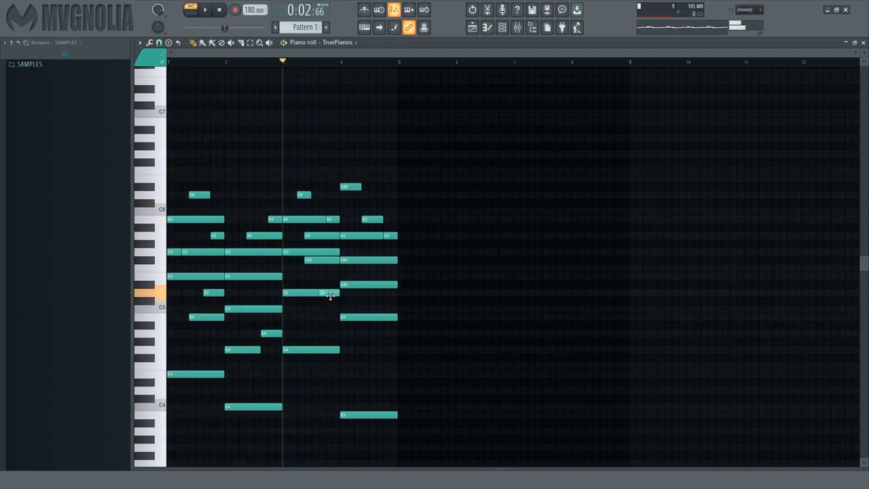
key("space")
left_click_drag(397, 317, 402, 317)
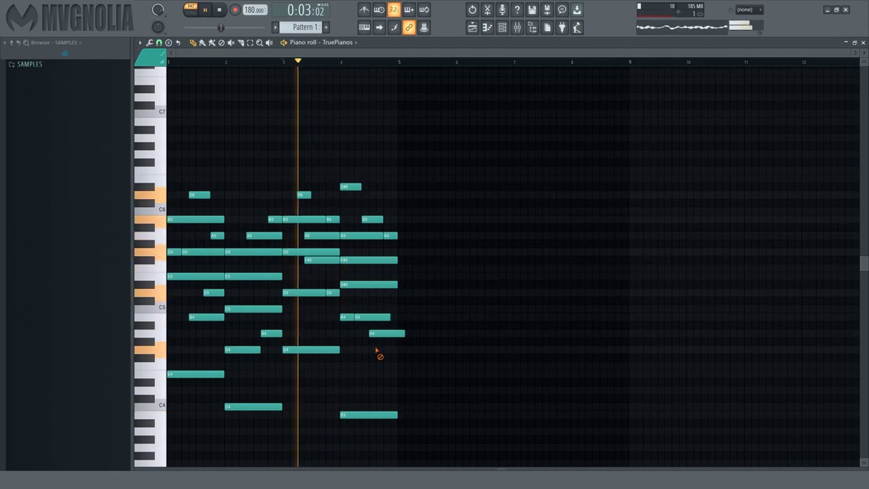
scroll(398, 316, "up", 5)
scroll(500, 289, "down", 3)
left_click(548, 246)
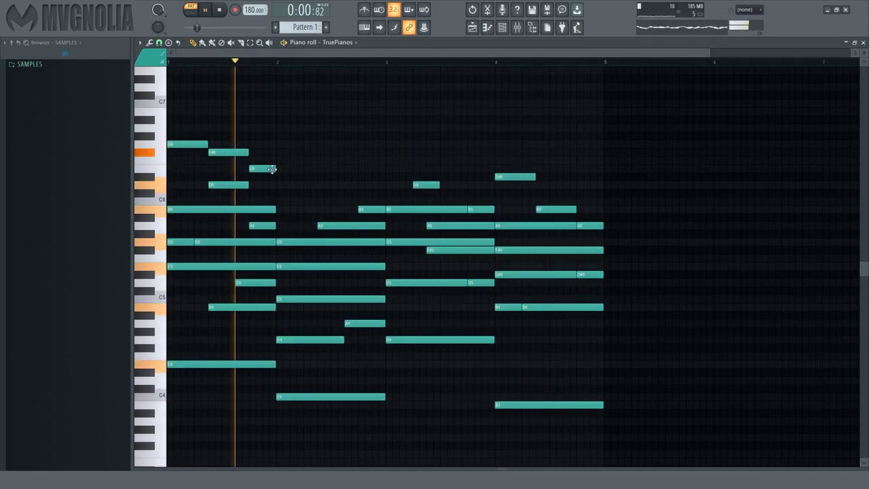
key("space")
- Add high A#6 and G6 melody notes while playing the pattern back
key("space")
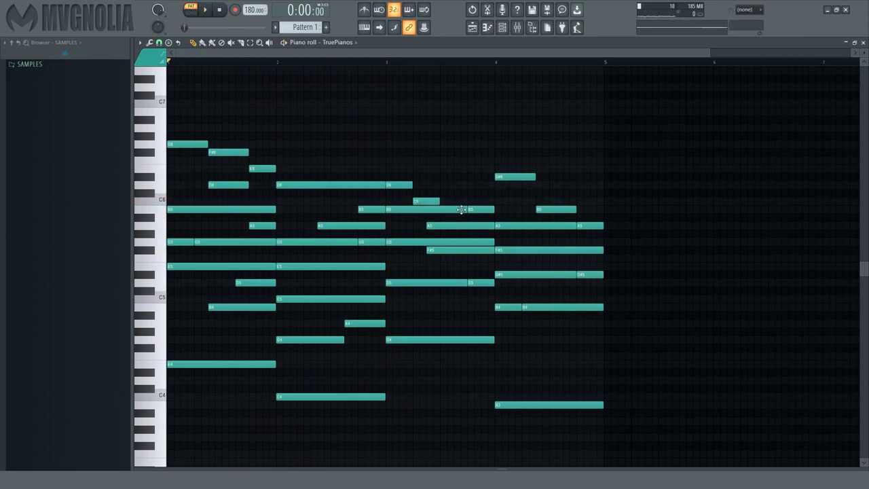
key("space")
left_click(550, 112)
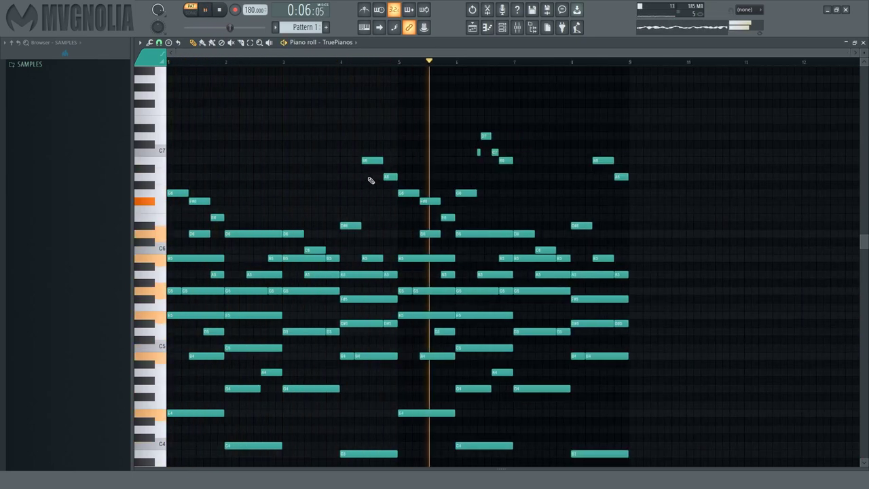
left_click(540, 168)
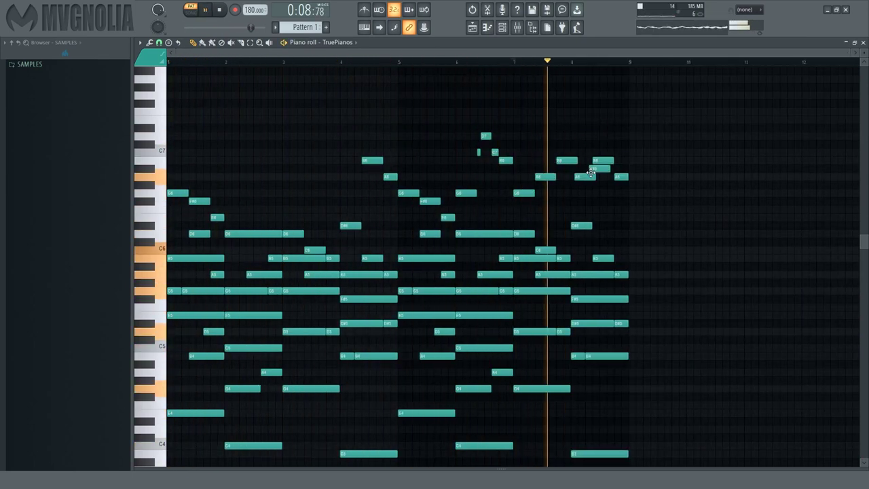
key("space")
scroll(749, 170, "down", 1)
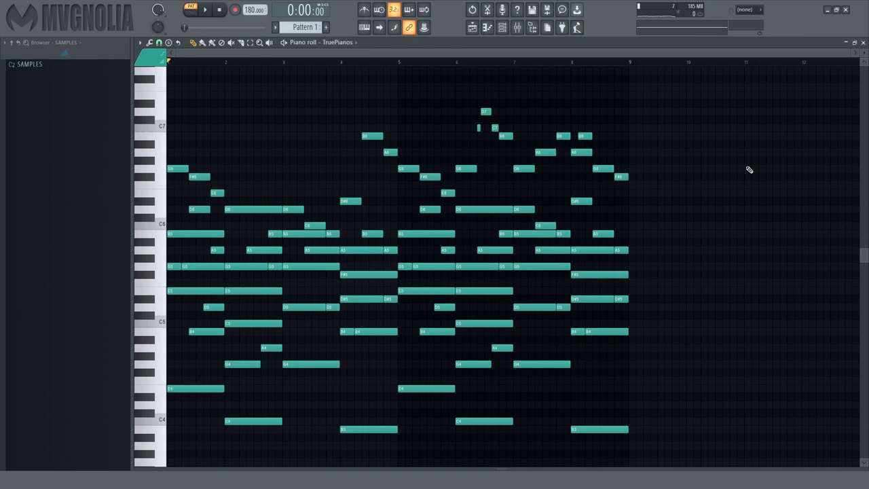
- Apply the Strumizer to the TruePianos chords, skipping the randomizer, and play the strummed part
key("alt+r")
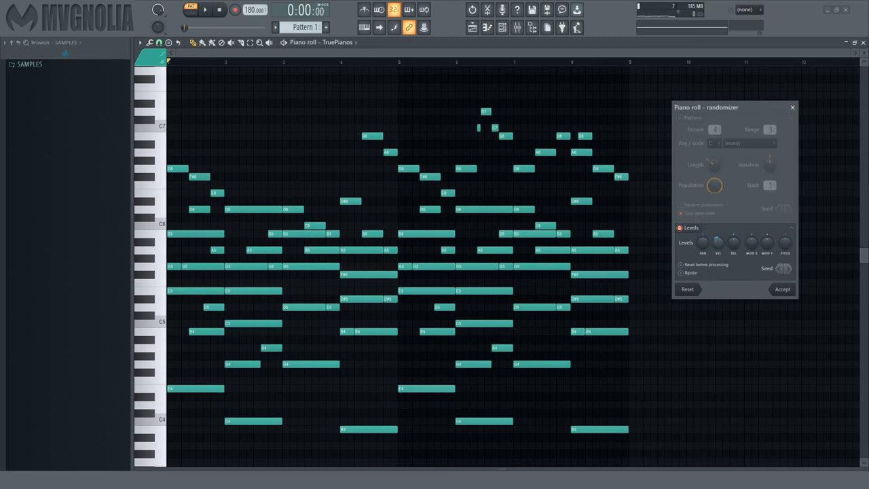
left_click(792, 291)
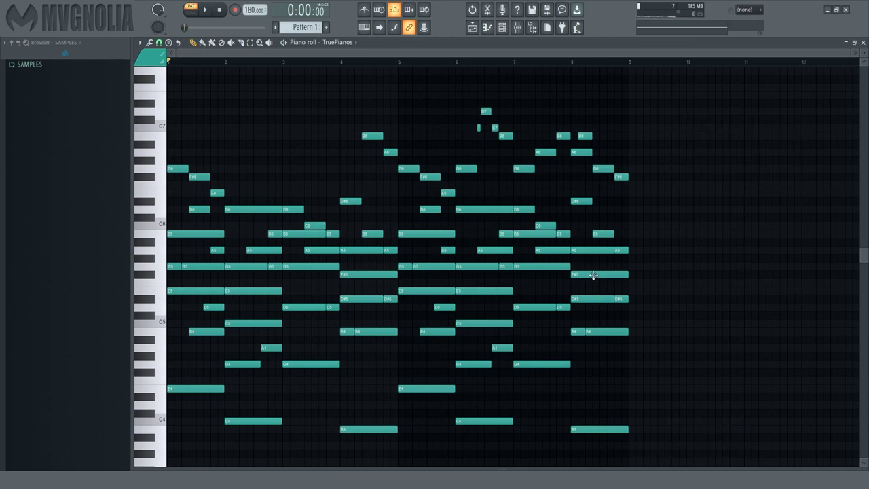
key("alt+s")
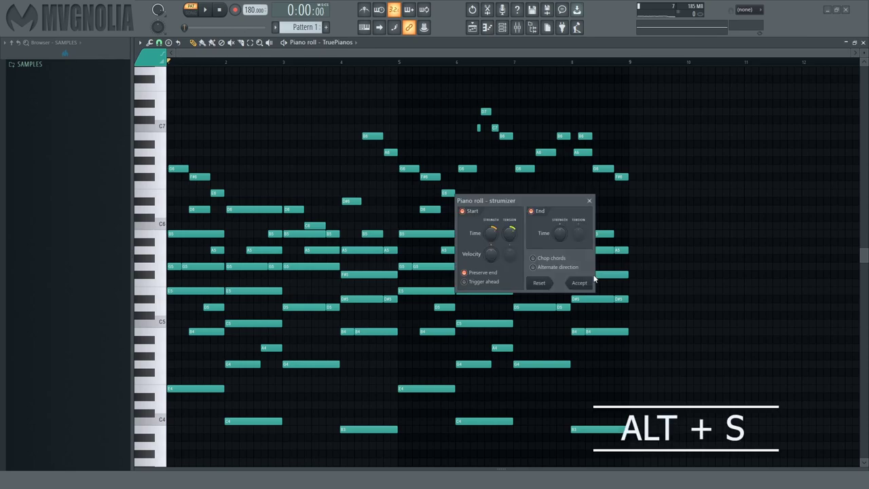
left_click(579, 283)
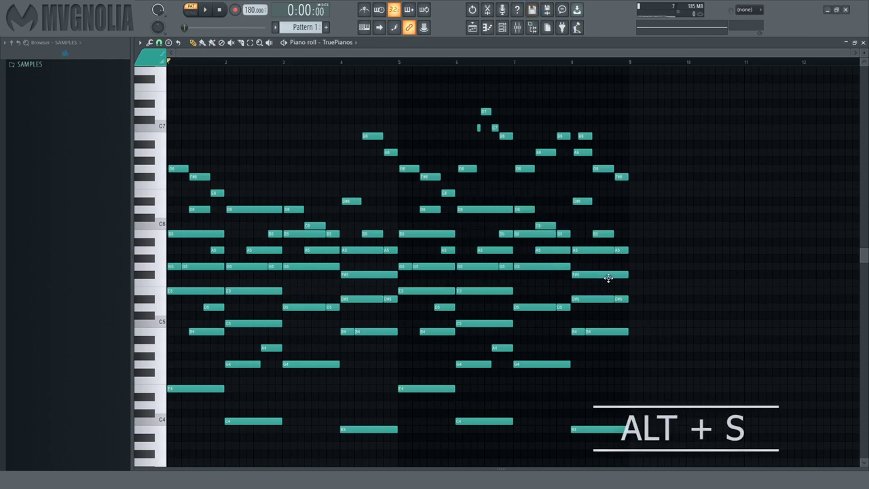
key("space")
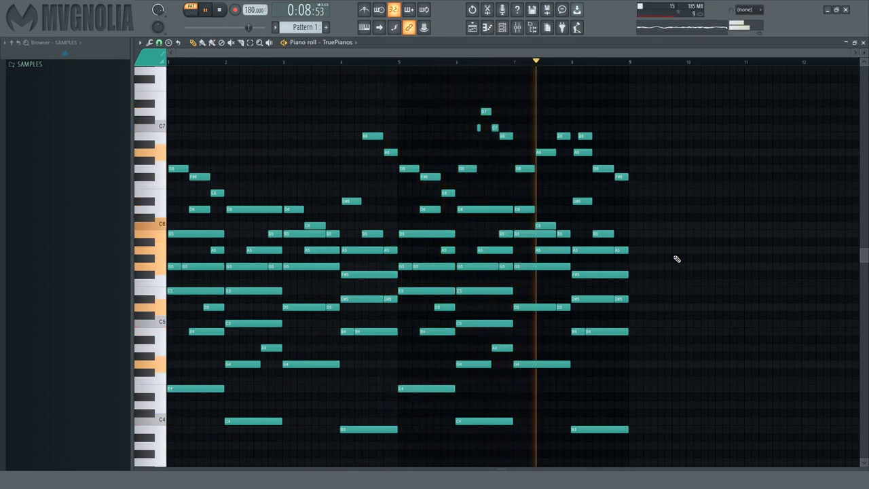
key("space")
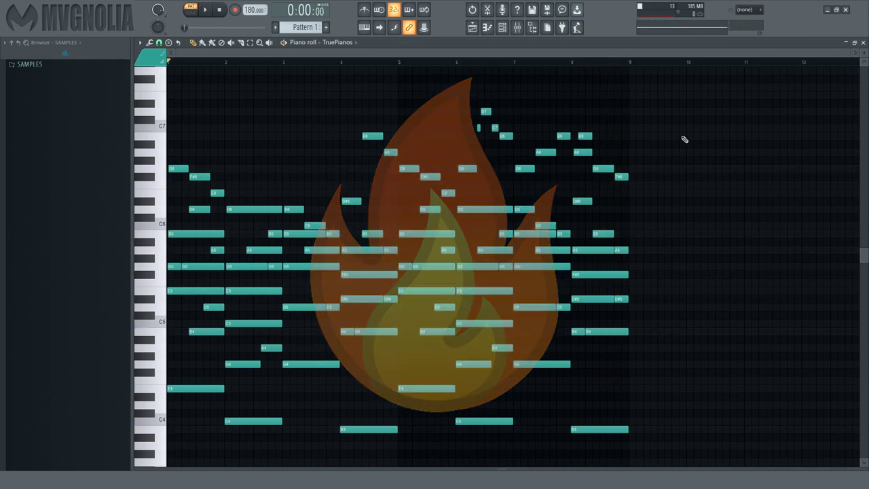
- Add a Serum channel loaded with the MVG [KEYS] - PURITY 2 preset
left_click(863, 42)
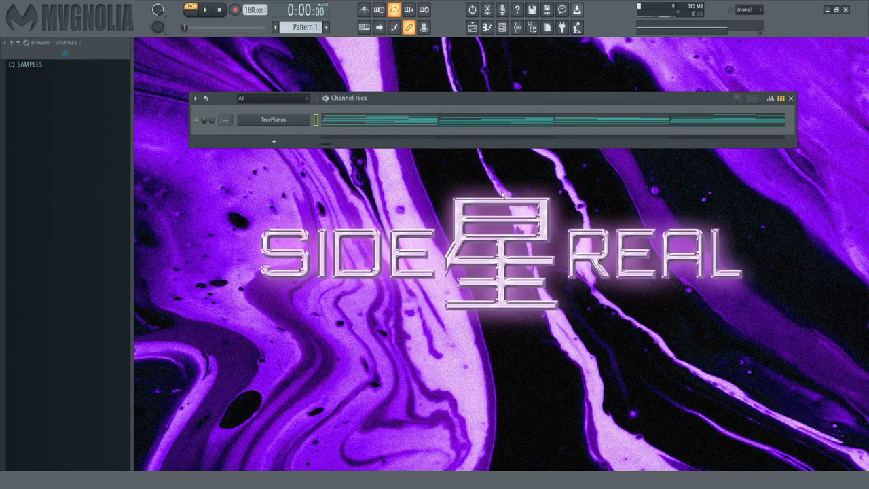
left_click(269, 144)
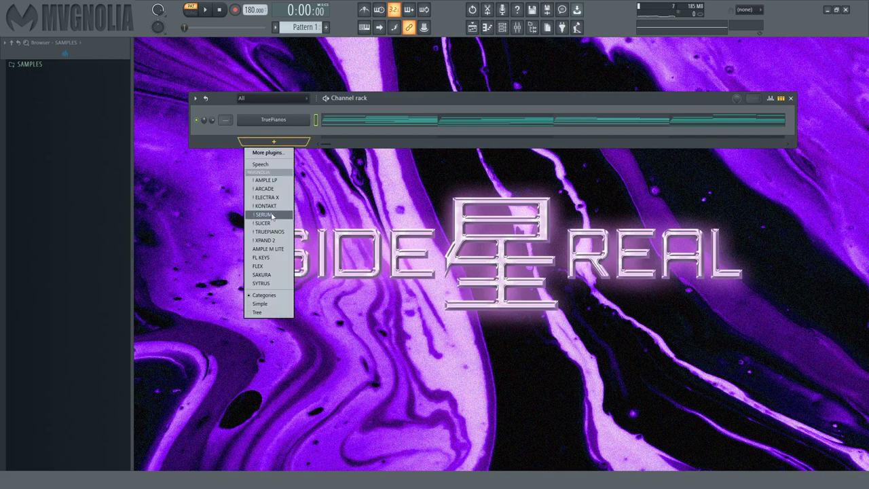
left_click(271, 216)
left_click(409, 133)
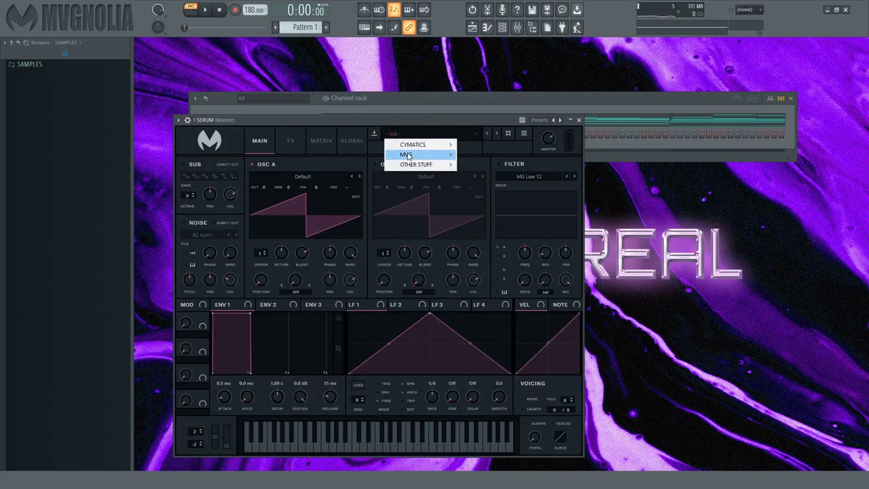
mouse_move(406, 154)
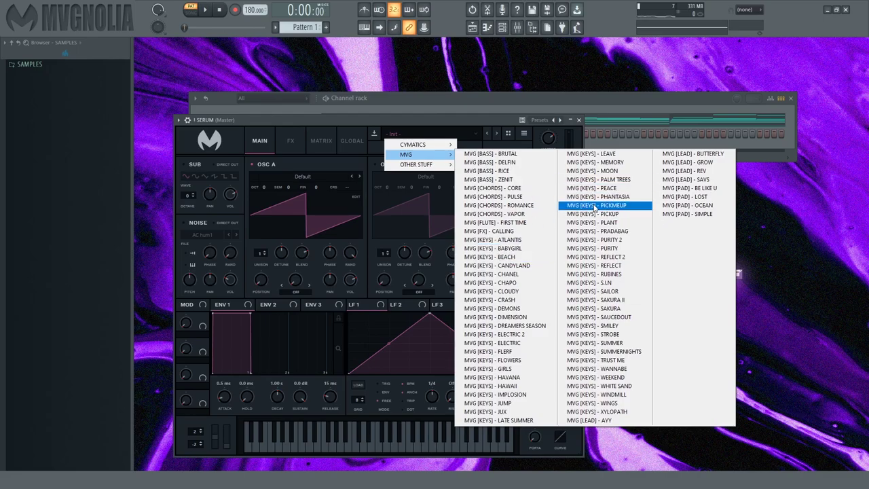
left_click(596, 240)
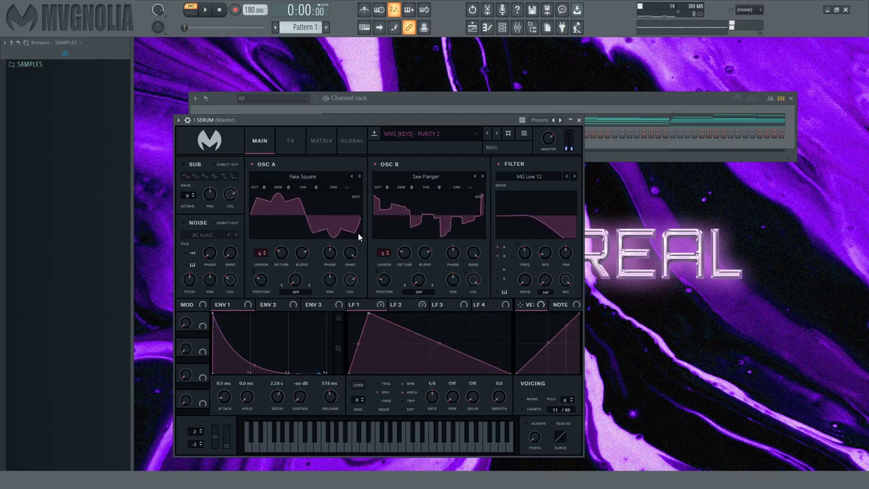
left_click(579, 120)
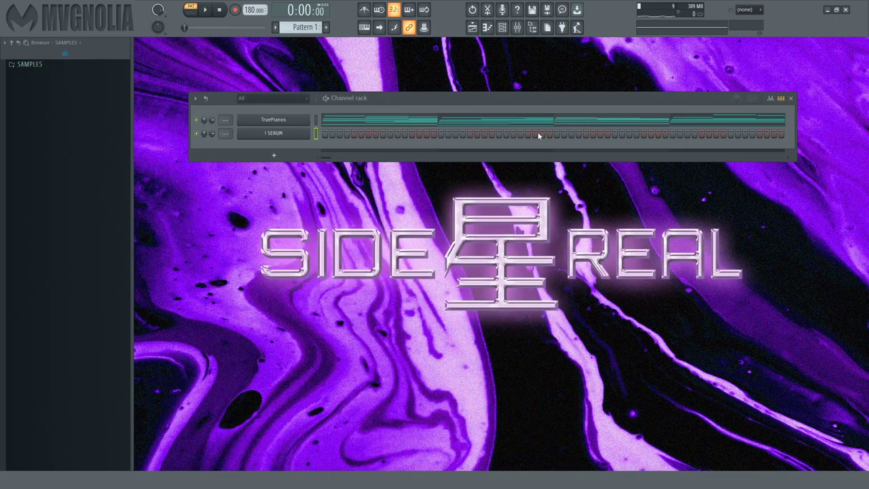
- Open the Serum channel's piano roll and draw its first melody note
right_click(311, 130)
left_click(325, 134)
left_click_drag(173, 192, 178, 234)
- Draw a five-note Serum melody, shifting the D6 note earlier and shortening it
key("space")
left_click(214, 250)
left_click(228, 266)
left_click(257, 210)
left_click(272, 226)
left_click_drag(265, 209, 268, 209)
key("ctrl+b")
- Copy the melody two bars later, vary it with a new G5 and no D6, then duplicate into bars 5–9
key("space")
left_click_drag(340, 250, 340, 266)
mouse_move(341, 266)
left_mouse_down()
mouse_move(341, 258)
mouse_move(340, 266)
left_mouse_up()
key("space")
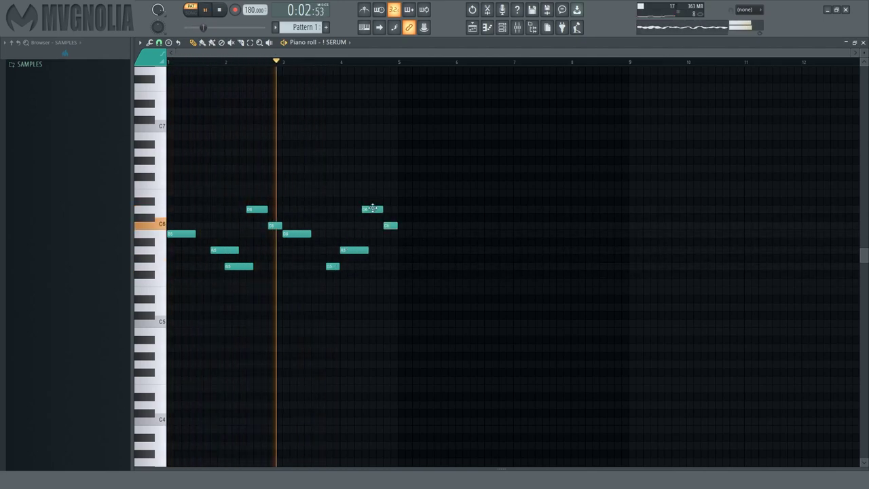
key("space")
left_click(376, 267)
left_click_drag(391, 225, 390, 250)
right_click(372, 209)
key("space")
key("space")
key("ctrl+b")
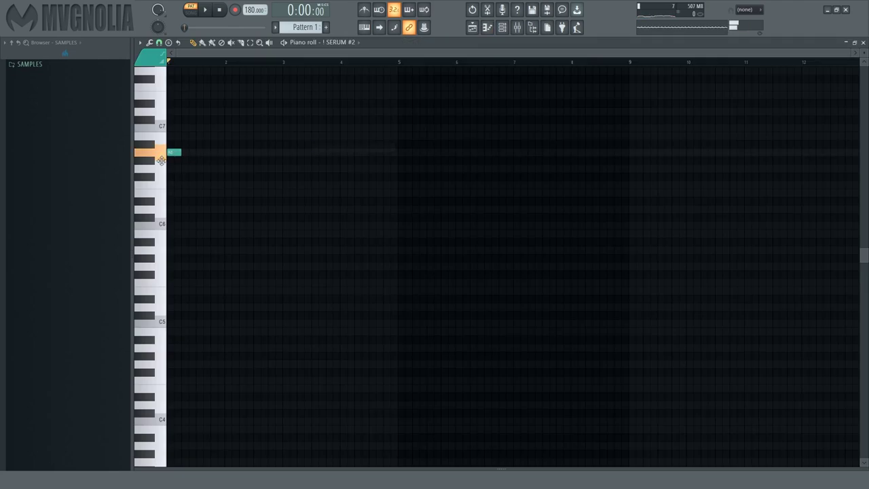
- Draw a high melody of about eight notes in the Serum #2 piano roll
left_click(192, 169)
left_click(214, 177)
left_click(229, 209)
left_click(272, 168)
left_click(280, 104)
left_click_drag(280, 106, 284, 114)
left_click(311, 136)
left_click(329, 152)
left_click(343, 177)
key("space")
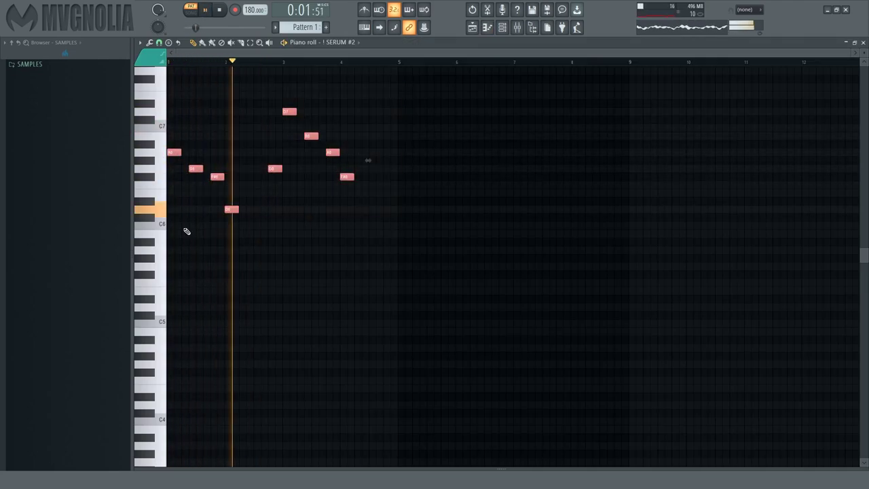
- Duplicate the Serum #2 melody into bars 5–9, repitch two notes, and add F#6 at bar 9
key("ctrl+b")
key("space")
left_click_drag(195, 168, 217, 135)
key("space")
key("space")
left_click_drag(426, 168, 448, 193)
key("space")
left_click(621, 176)
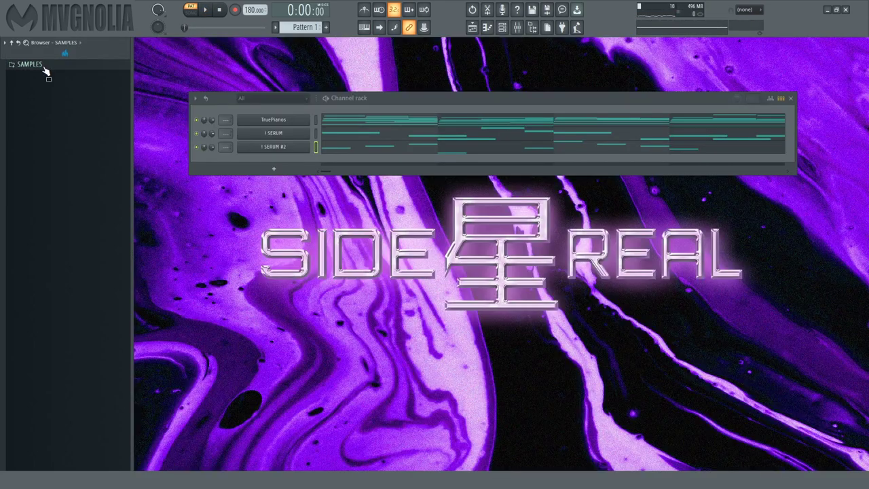
key("space")
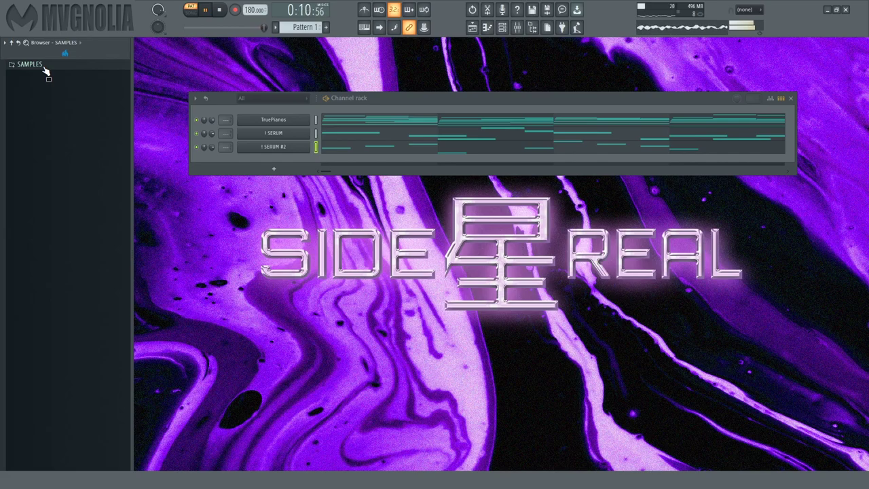
key("space")
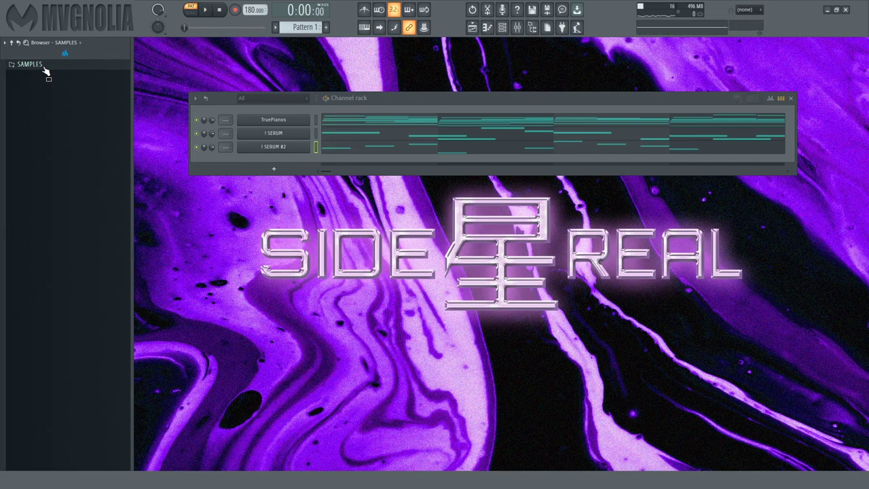
- Add the MVG [CLAP] - FLAME sample from the PANTHER kit's CLAPS folder as a channel
left_click(45, 68)
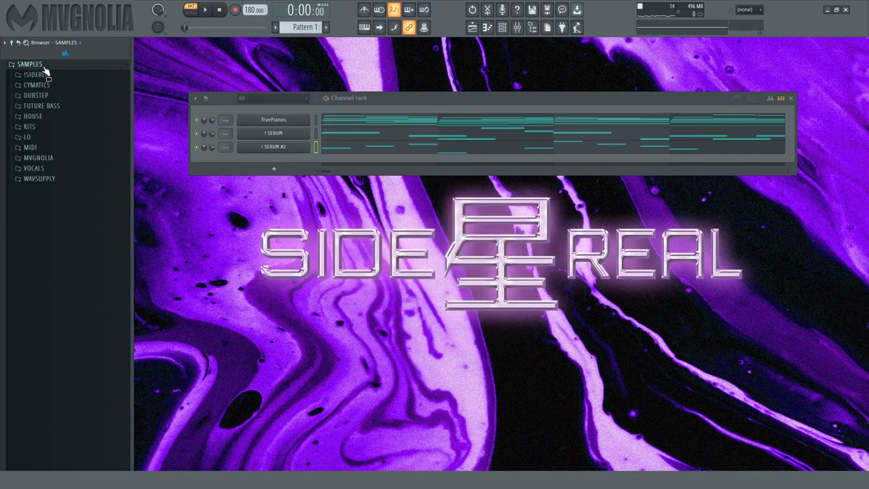
left_click(53, 160)
left_click(58, 190)
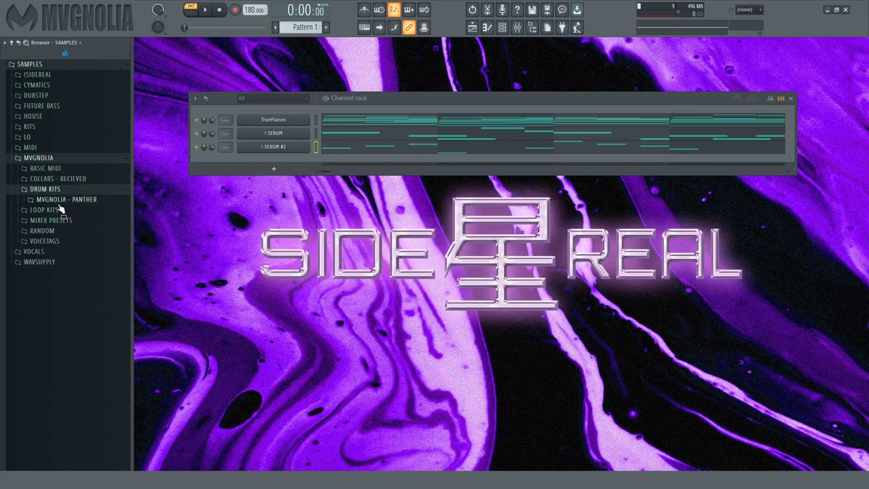
left_click(60, 202)
left_click(68, 221)
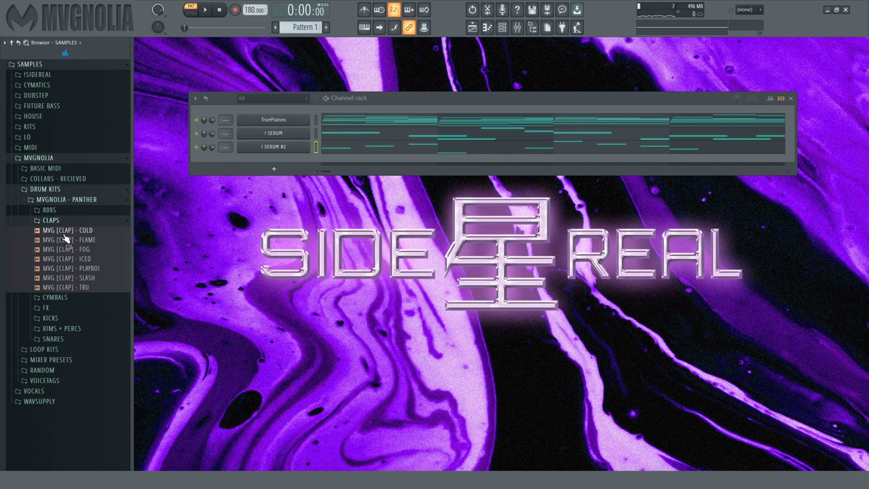
left_click_drag(66, 239, 266, 158)
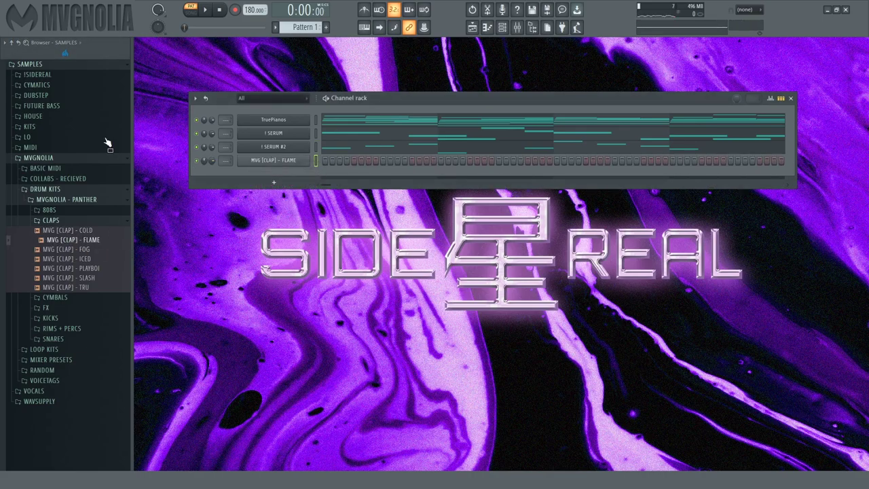
- Apply the BASIC MIDI - CLAP 2 pattern to the FLAME clap and play it
left_click(40, 168)
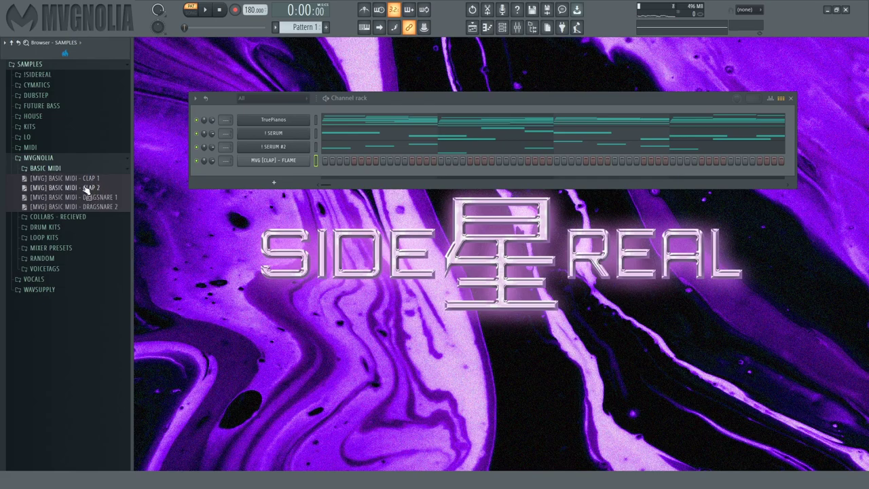
left_click_drag(87, 189, 259, 165)
key("space")
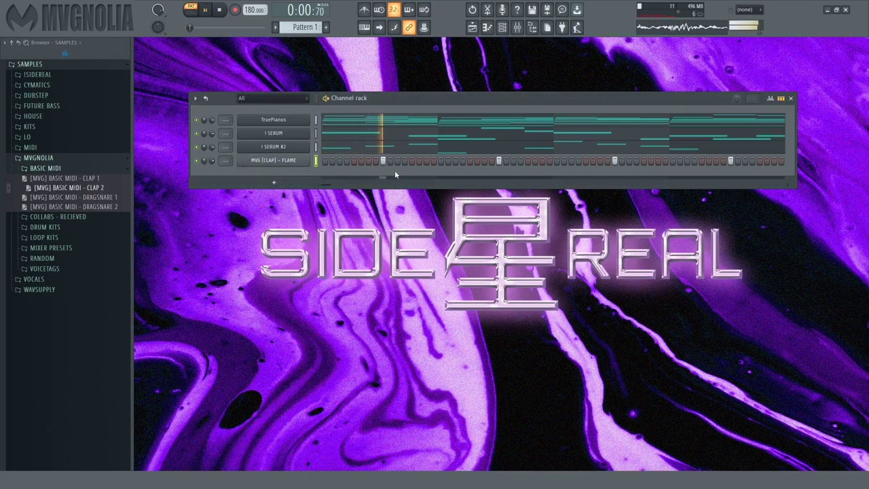
- Browse from BASIC MIDI back into DRUM KITS to the CYMBALS folder
left_click(33, 169)
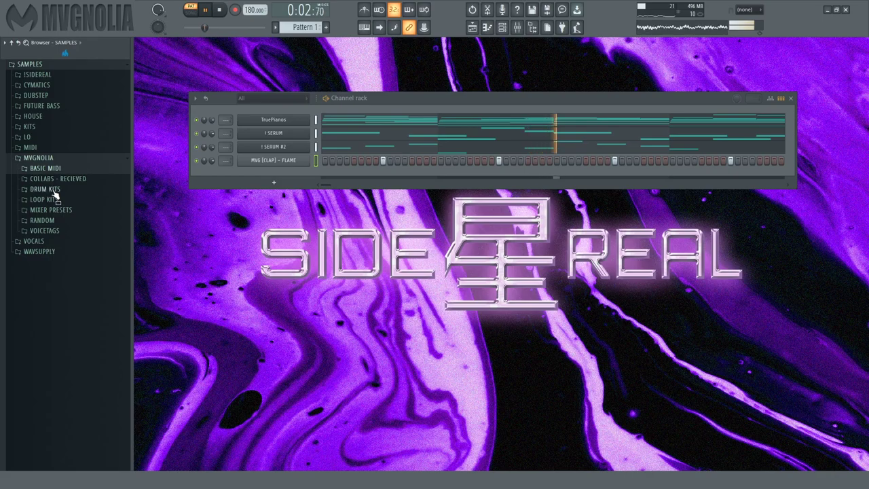
left_click(46, 189)
left_click(60, 221)
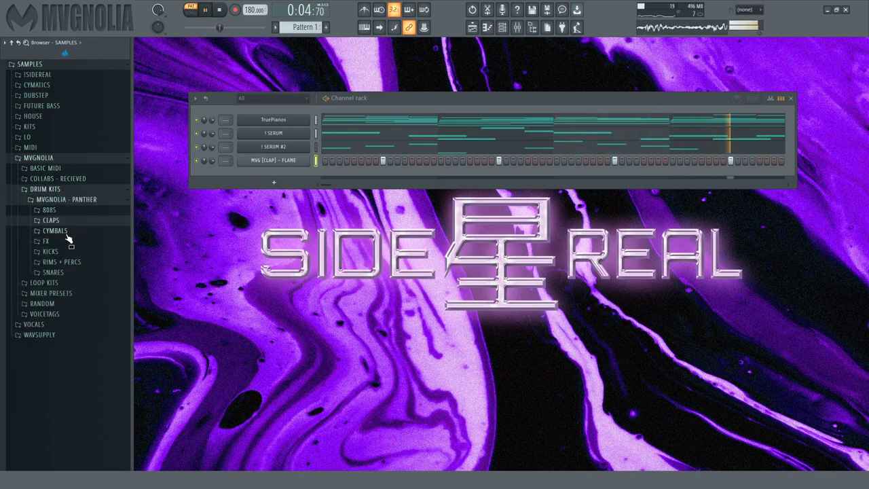
- Fill every fourth step of the BLOCK hi-hat channel from the HI HATS samples
left_click(54, 230)
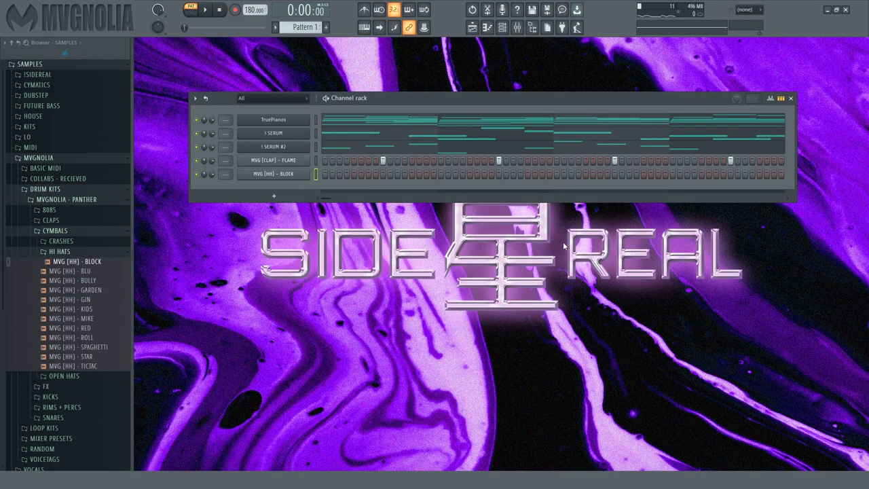
left_click(284, 174)
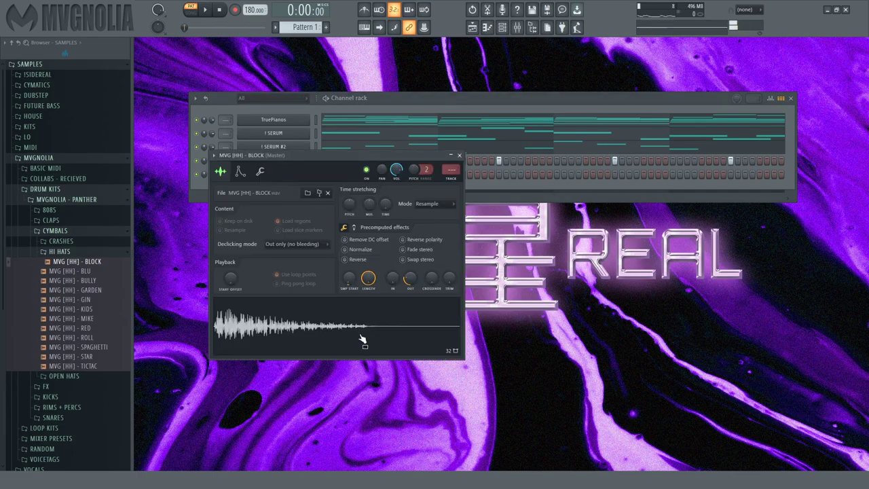
left_click(460, 156)
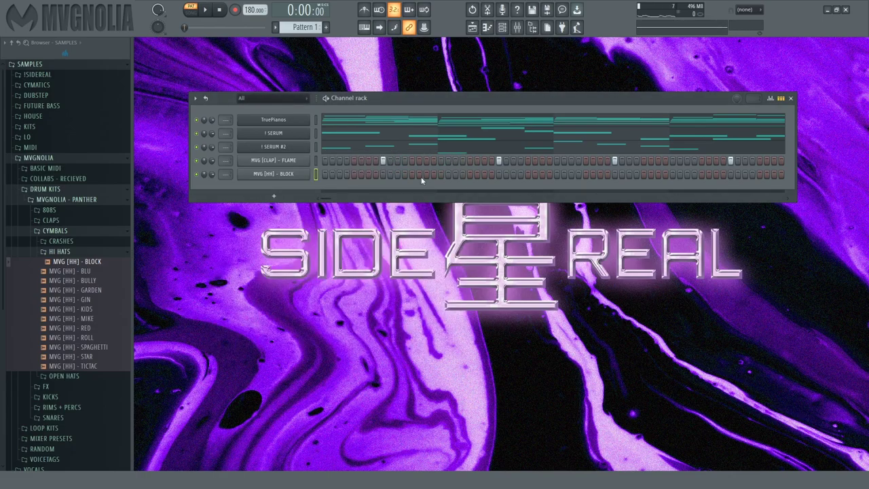
right_click(297, 175)
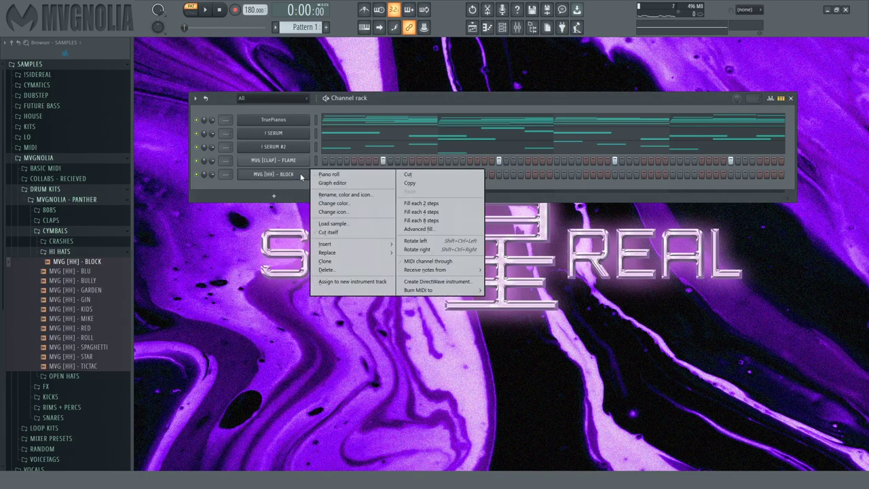
left_click(424, 212)
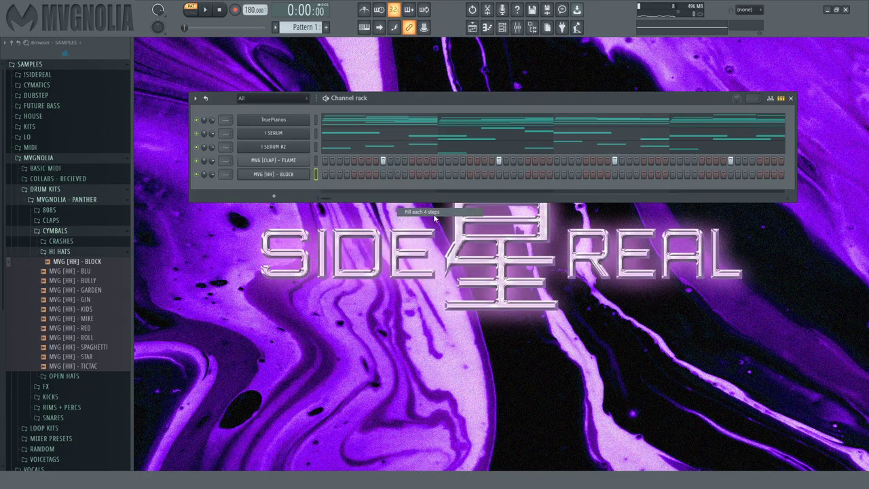
- Duplicate all hi-hat notes half a step later in the piano roll and lower alternate velocities
right_click(312, 175)
left_click(333, 176)
key("ctrl+a")
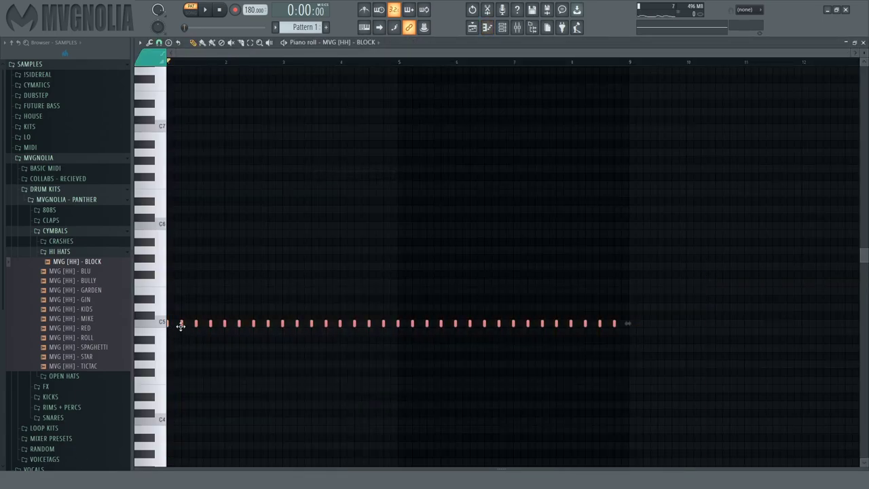
left_click_drag(181, 326, 187, 325)
left_click_drag(337, 469, 352, 359)
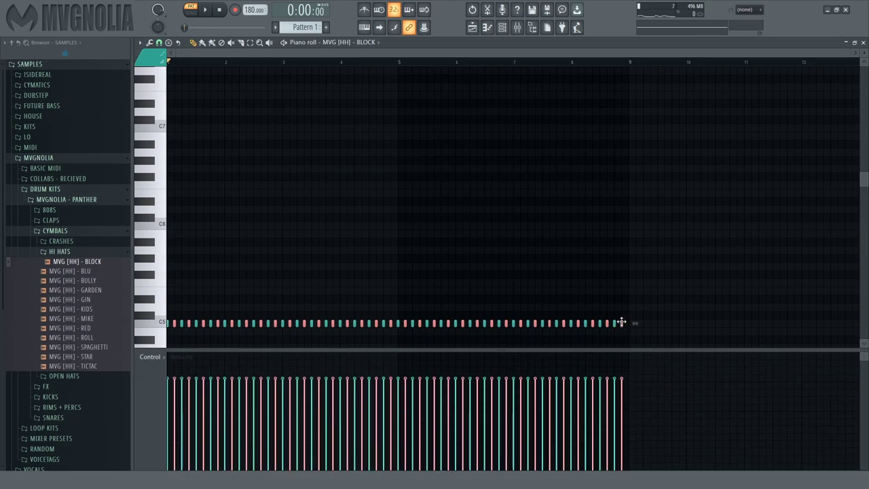
scroll(622, 322, "down", 5, "alt")
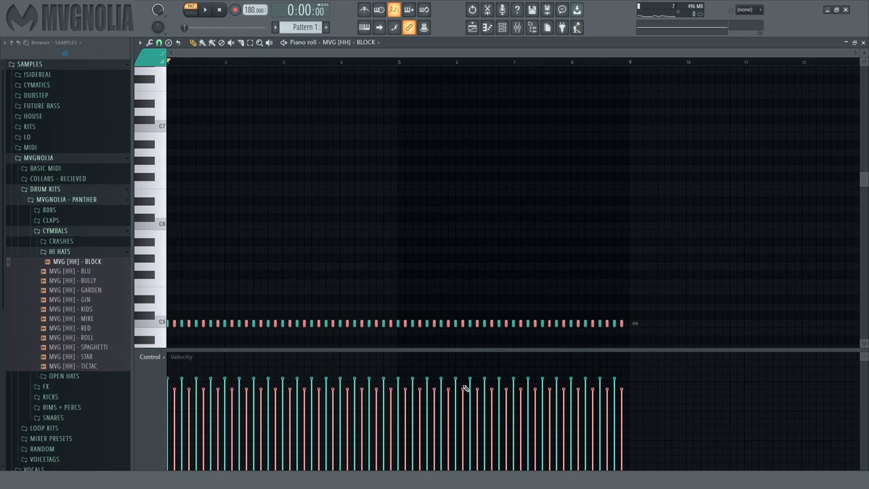
key("space")
- Close the hi-hat piano roll and add the MVG [SNARE] - TAZ sample as a new channel
left_click_drag(450, 351, 482, 404)
left_click(863, 42)
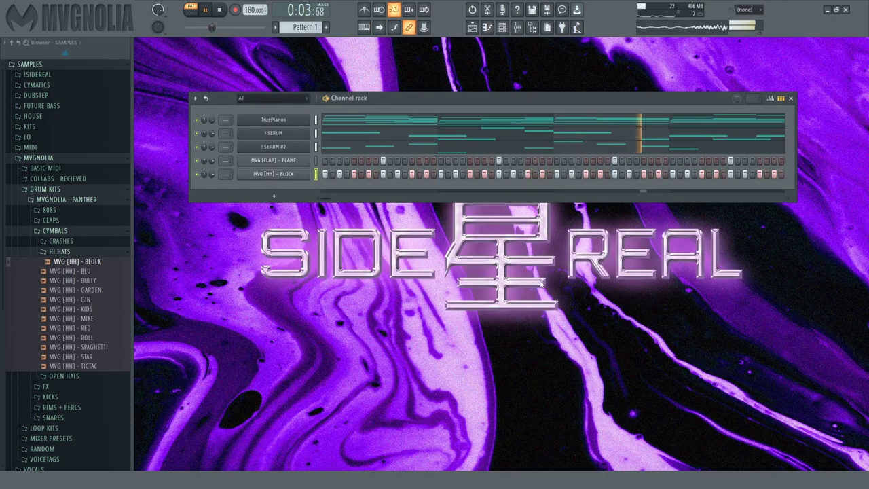
key("space")
left_click_drag(71, 349, 411, 196)
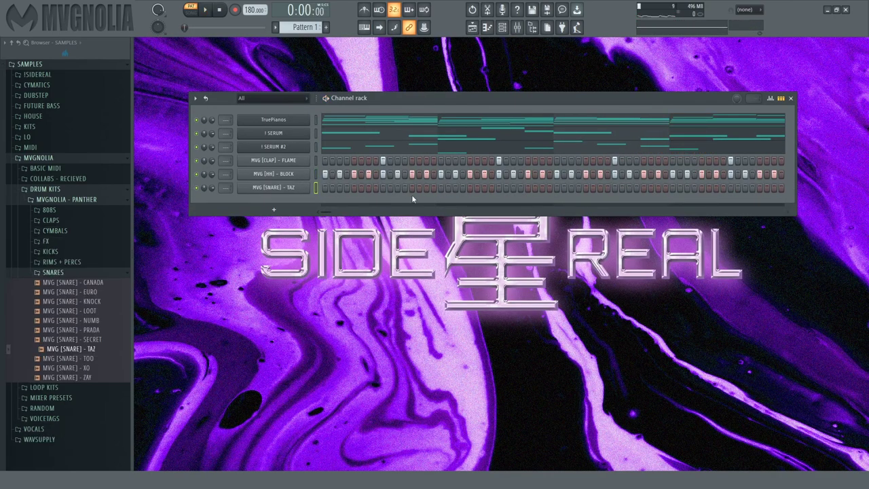
- Place three snare hits in the TAZ row while the pattern plays
key("space")
left_click(427, 188)
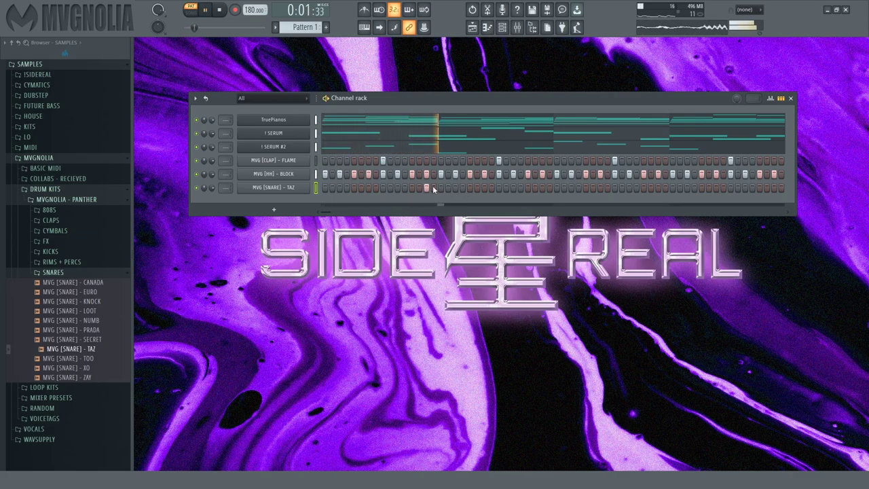
left_click(427, 188)
left_click(455, 188)
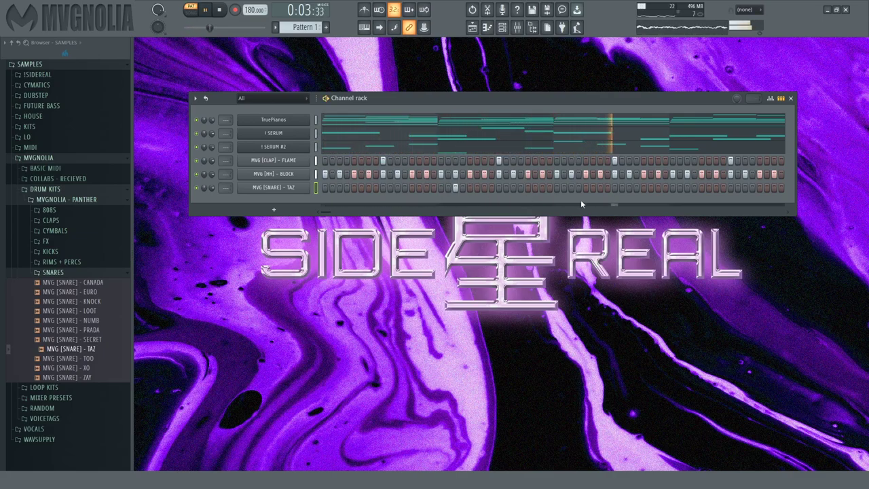
left_click(687, 188)
left_click(658, 188)
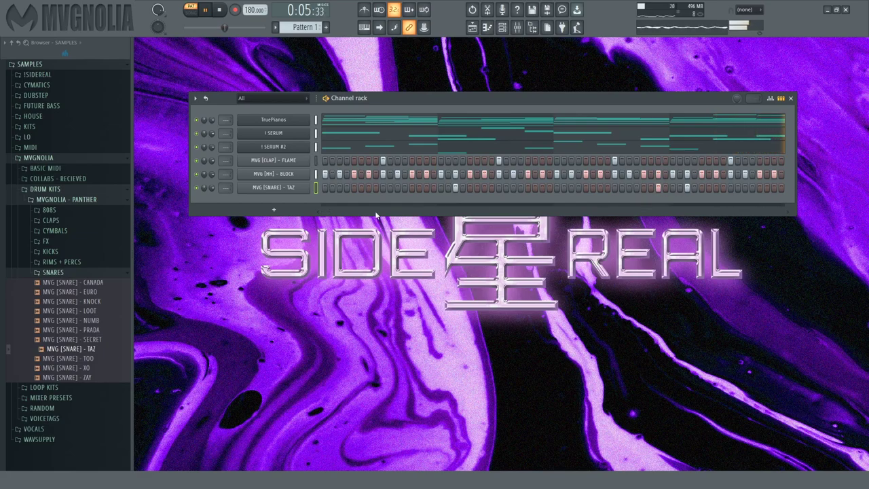
- Copy the three snare notes into the second half of the pattern in the piano roll
right_click(309, 188)
left_click(336, 189)
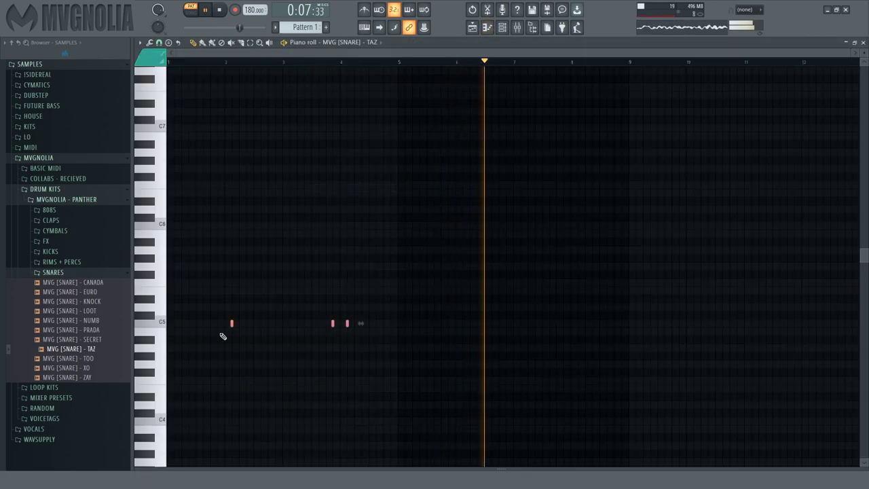
left_click_drag(231, 326, 448, 343)
right_click(445, 349)
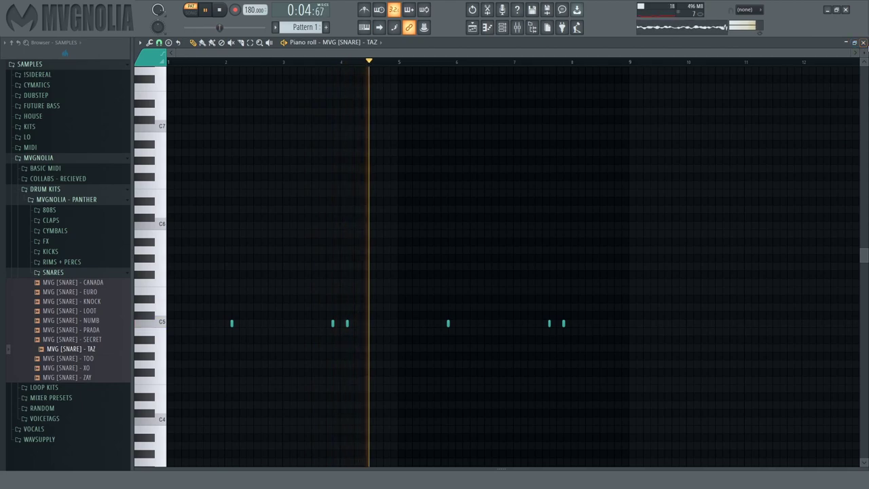
key("space")
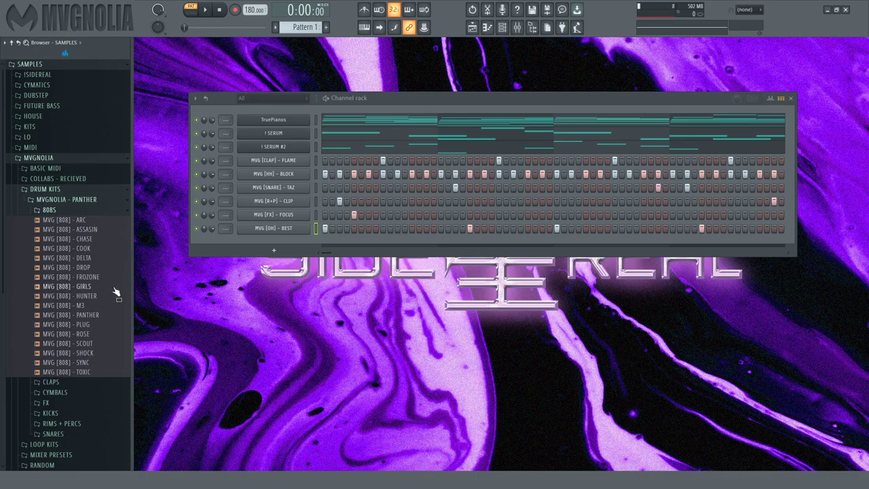
- Add the MVG [808] - GIRLS sample to the Channel rack and play the beat with it
left_click_drag(116, 292, 441, 244)
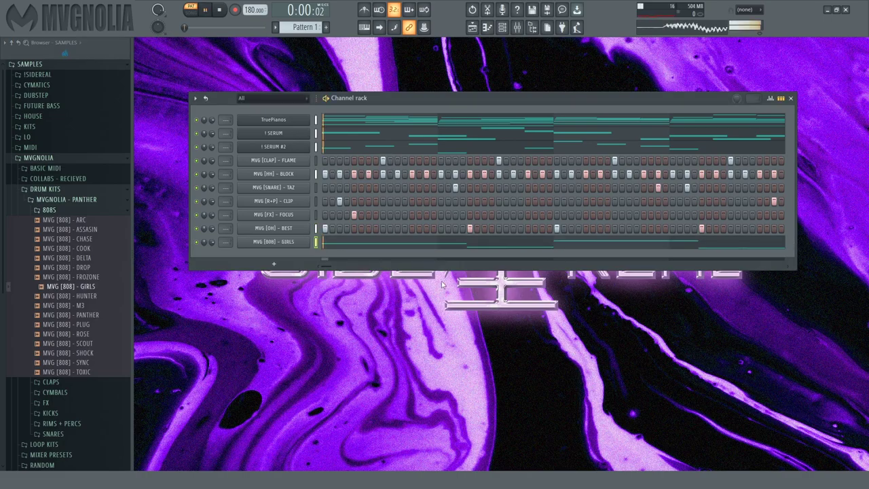
key("space")
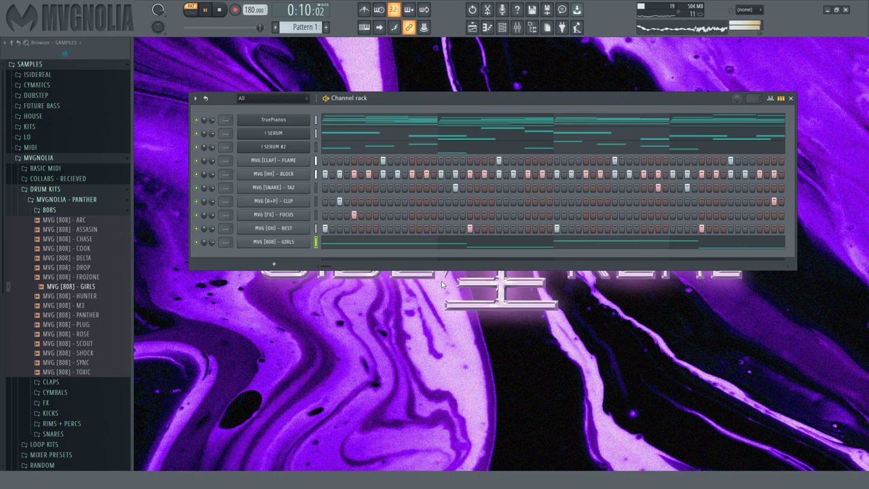
key("space")
- Collapse the 808s folder, then drag MVG [KICK] - RACKS from KICKS into the rack
left_click(86, 212)
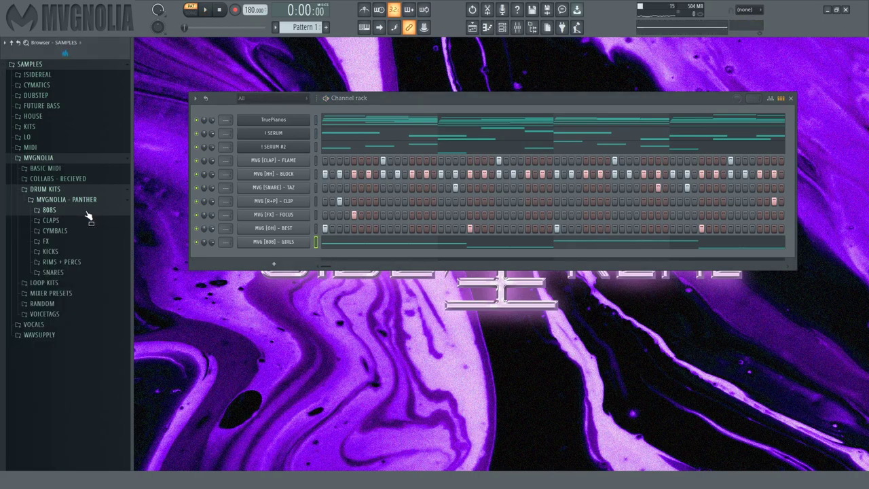
left_click(79, 252)
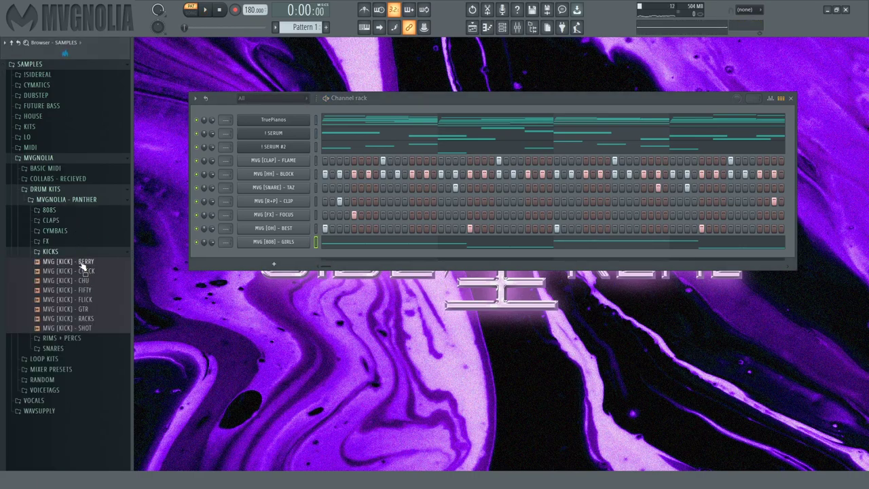
left_click_drag(81, 319, 545, 259)
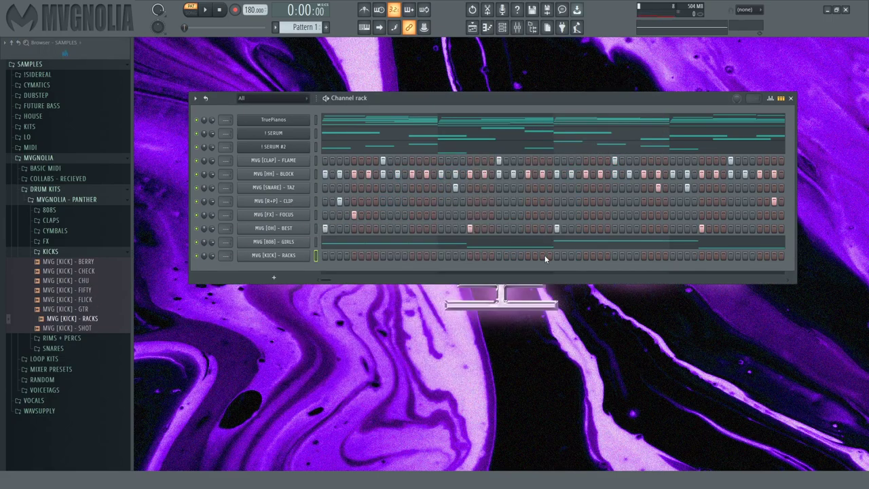
left_click(316, 242)
- Paste the 808's notes into the RACKS kick and delete the extra C5, C6 and B4 notes
left_click(316, 257)
key("ctrl+v")
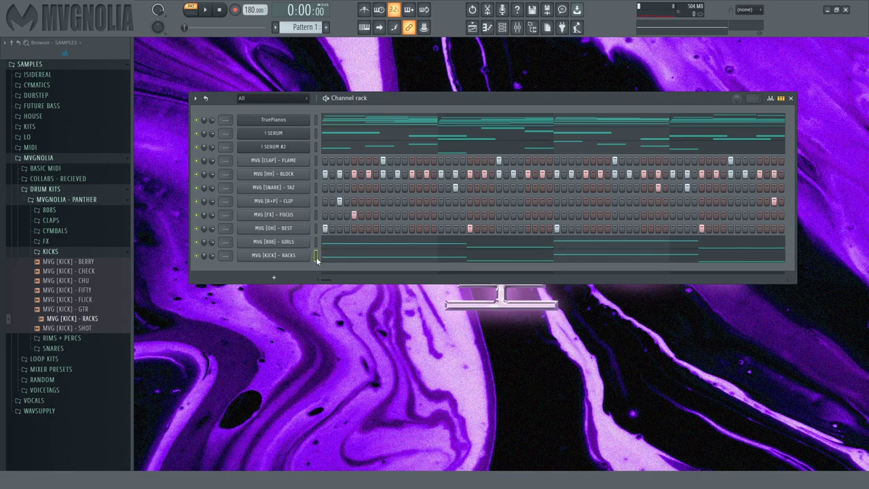
left_click(333, 259)
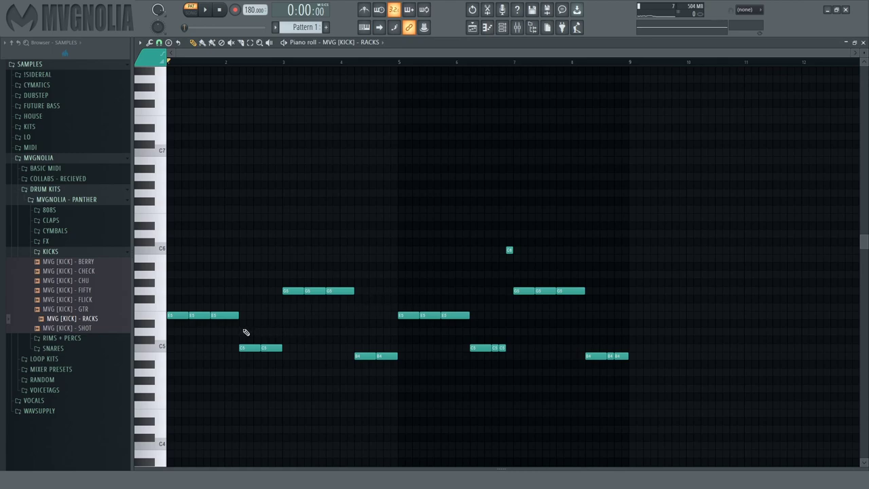
right_click(495, 347)
right_click(503, 348)
right_click(509, 250)
right_click(621, 355)
right_click(613, 356)
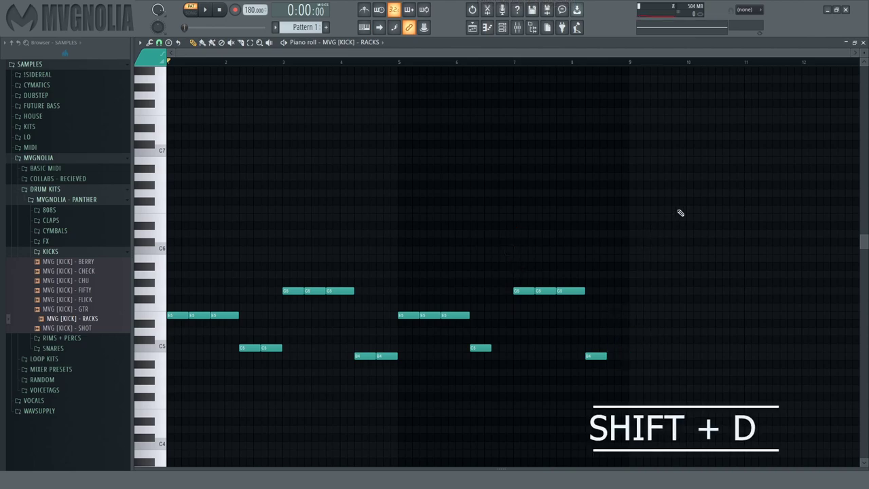
- Shorten every kick note and fold all of them onto C5
key("shift+d")
key("alt+k")
key("Return")
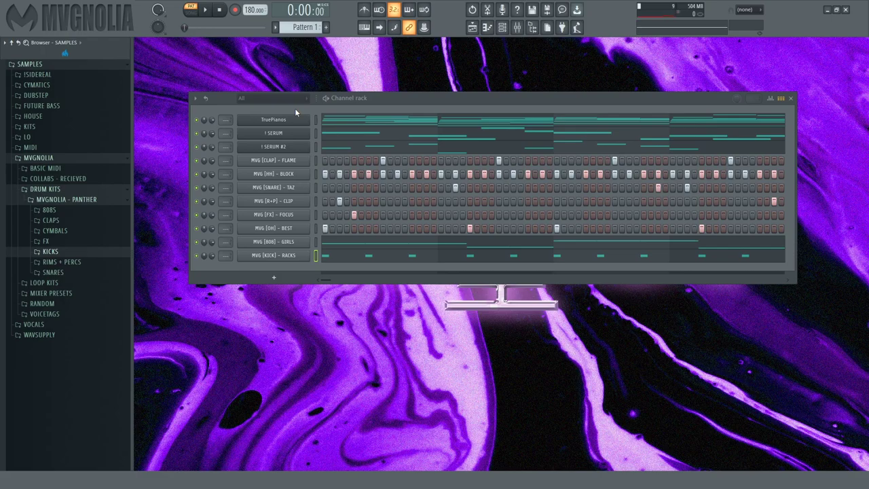
- Play the full beat, then select all eleven channels in the rack
key("space")
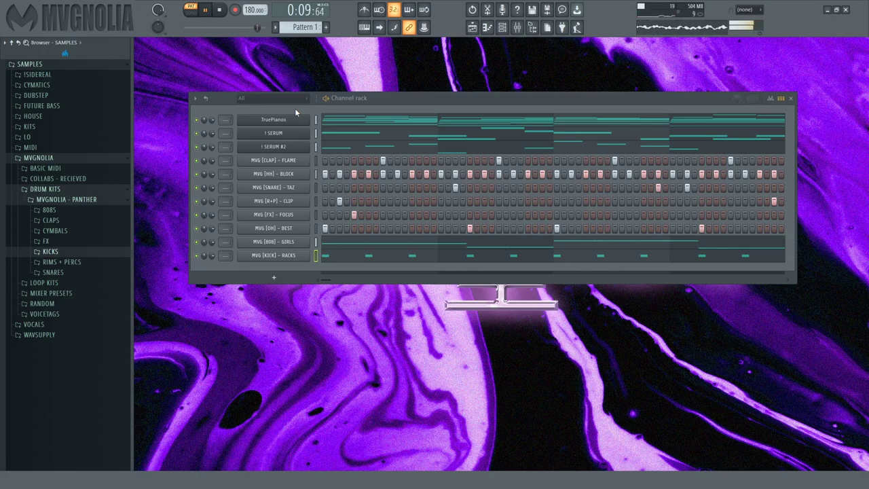
key("space")
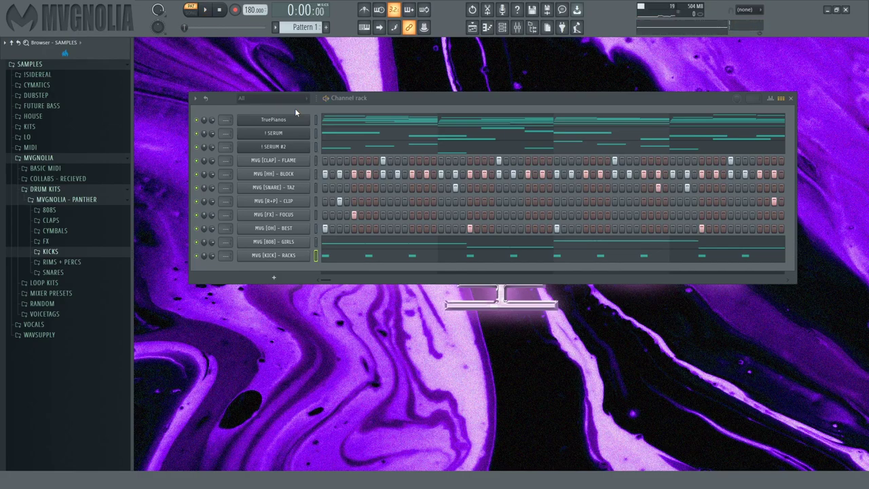
right_click(314, 122)
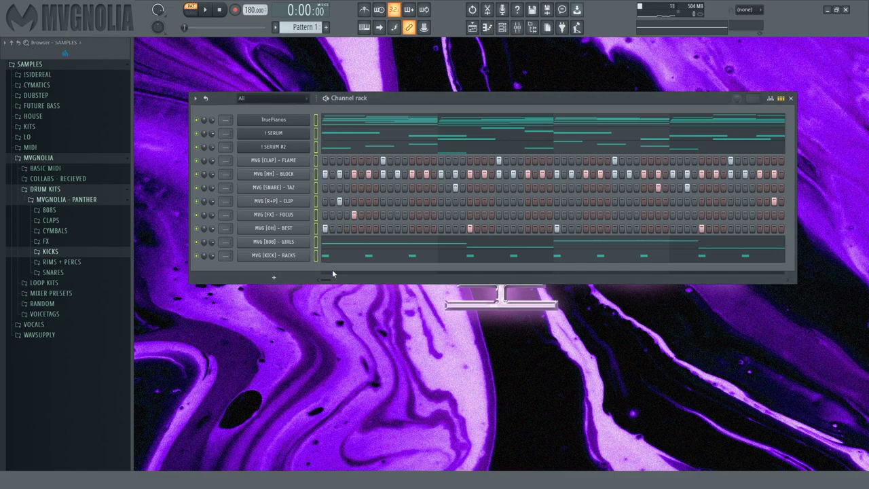
- Route each channel to its own mixer insert (1–11) and select the TruePianos track
key("ctrl+l")
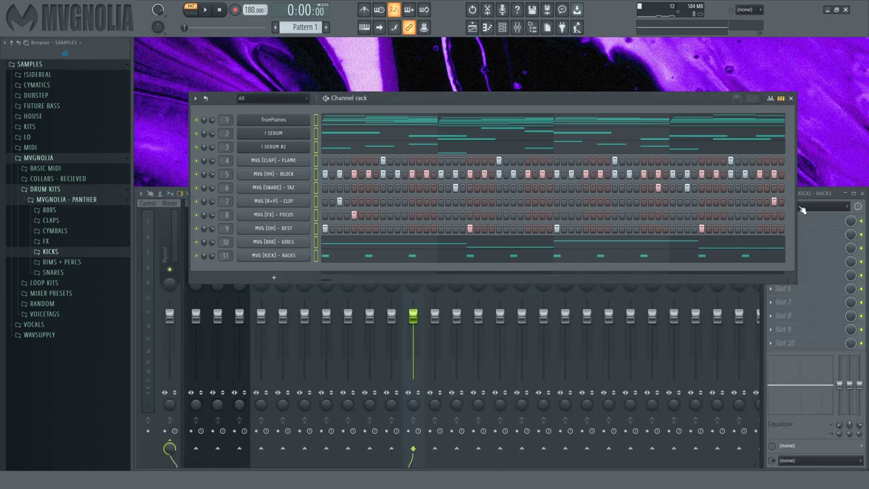
left_click(838, 195)
left_click(197, 261)
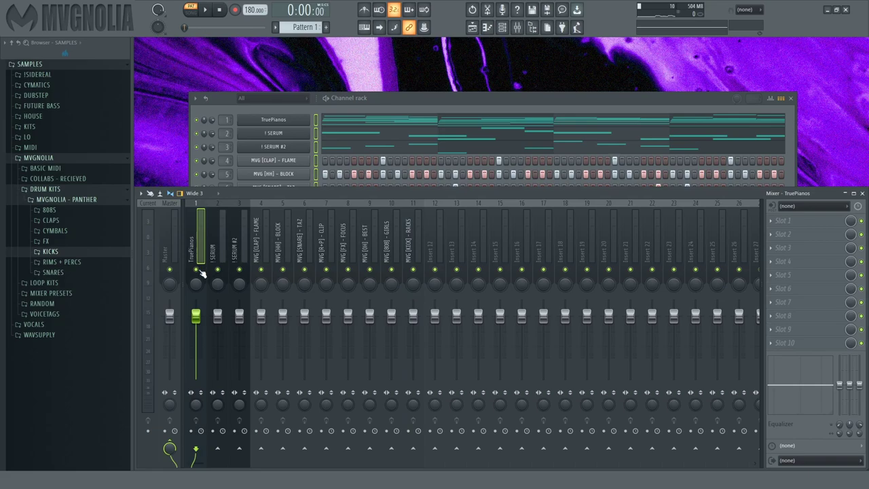
- Audition the piano, then bring up the effect list for TruePianos' empty Slot 2
key("space")
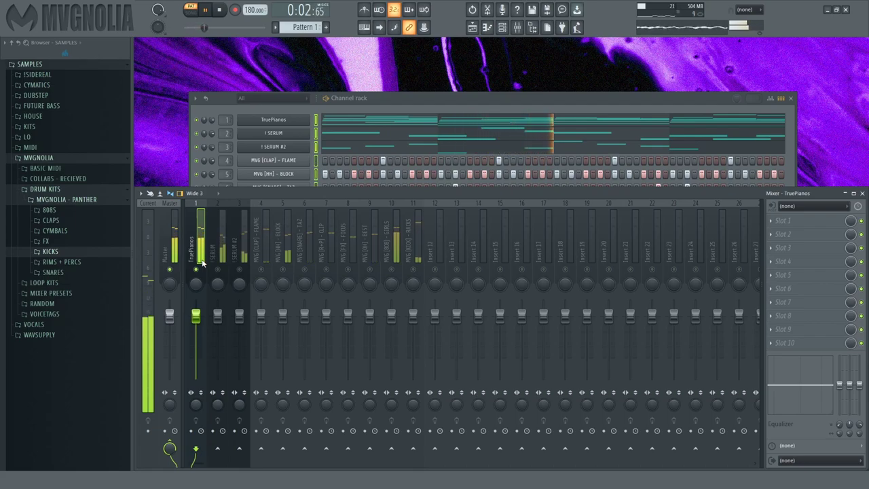
key("space")
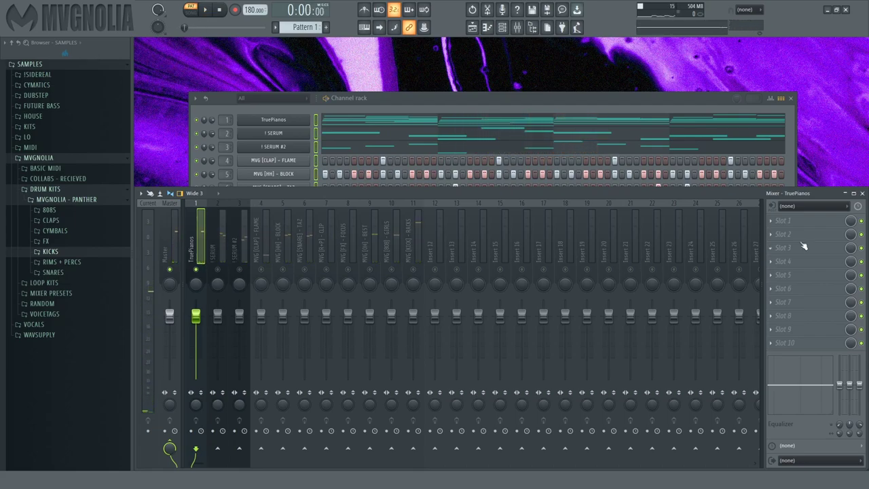
left_click(788, 235)
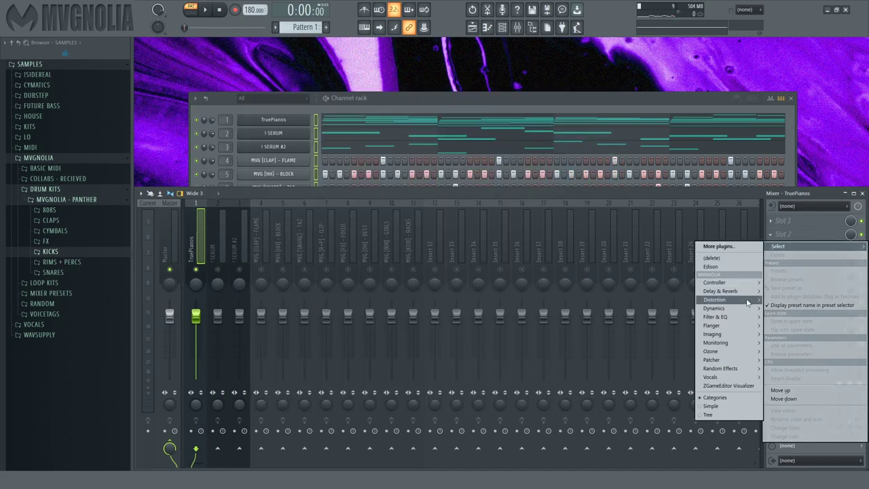
- Load Patcher into Slot 2 with the Vibrato Effect preset and audition the vibrato
mouse_move(750, 317)
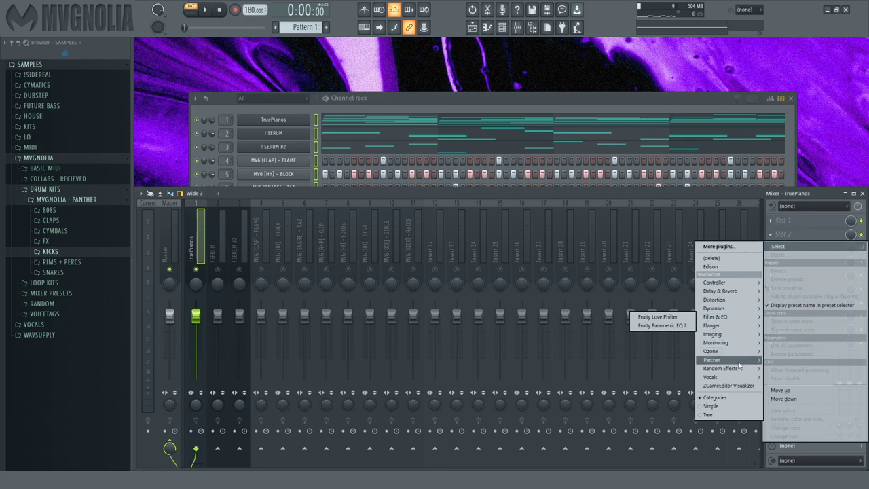
mouse_move(734, 355)
left_click_drag(720, 359, 675, 361)
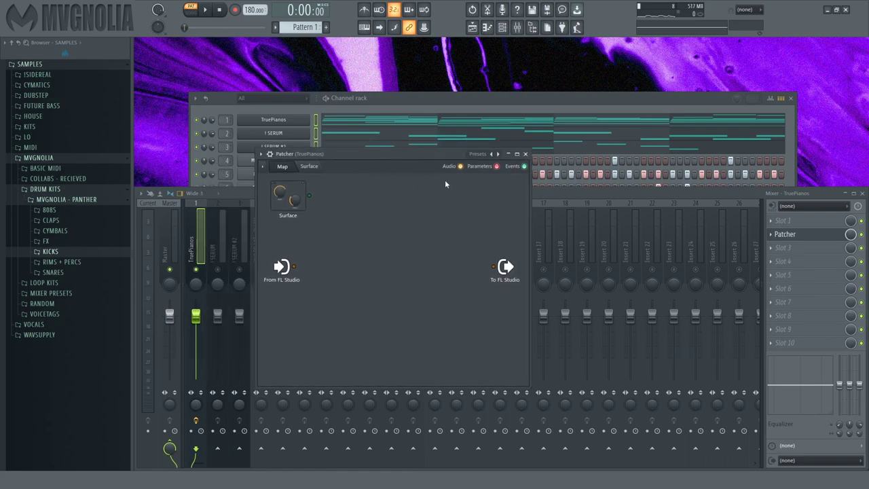
left_click(499, 155)
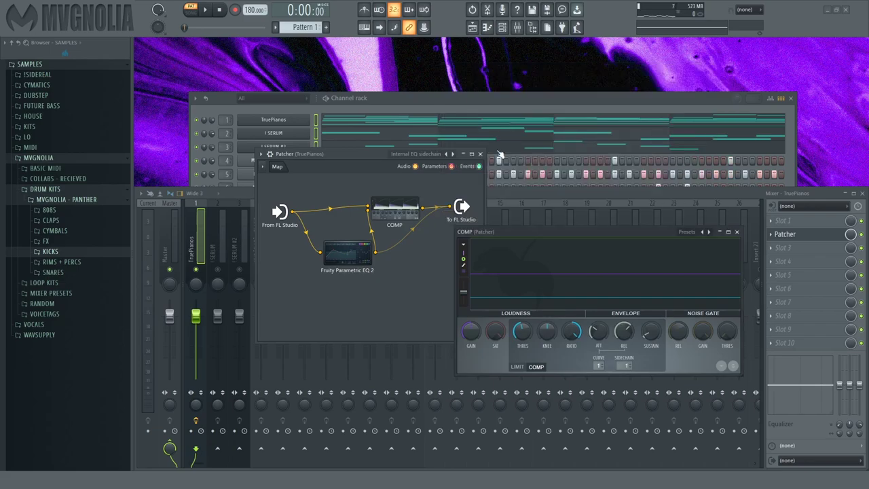
left_click(453, 155)
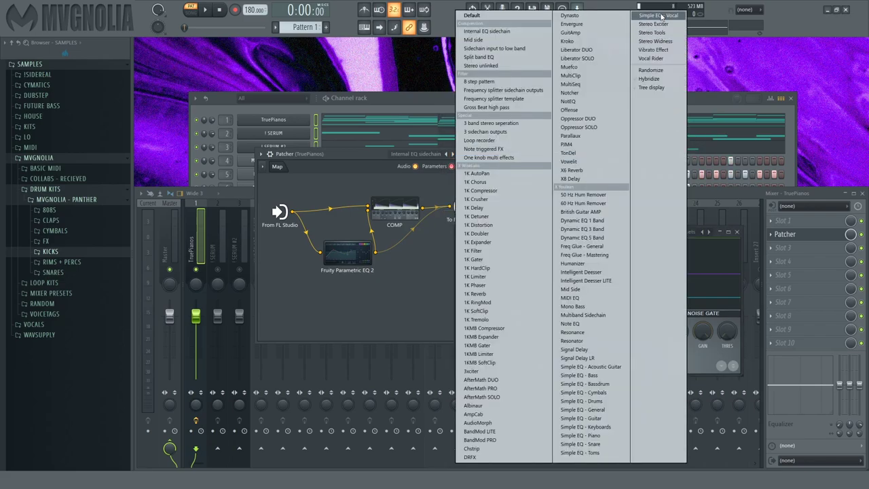
left_click(652, 50)
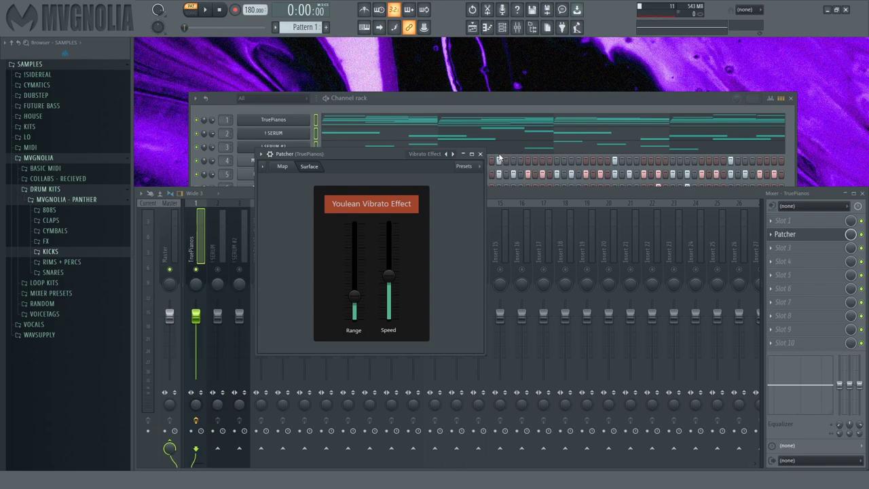
key("space")
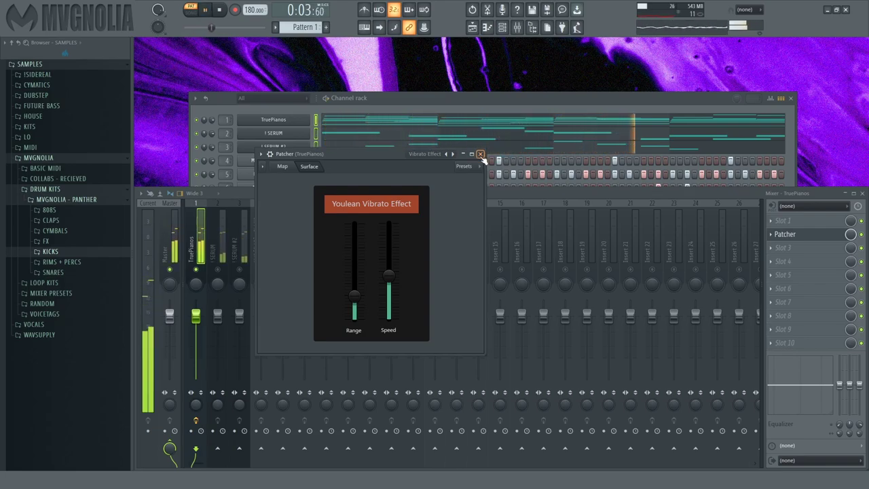
key("space")
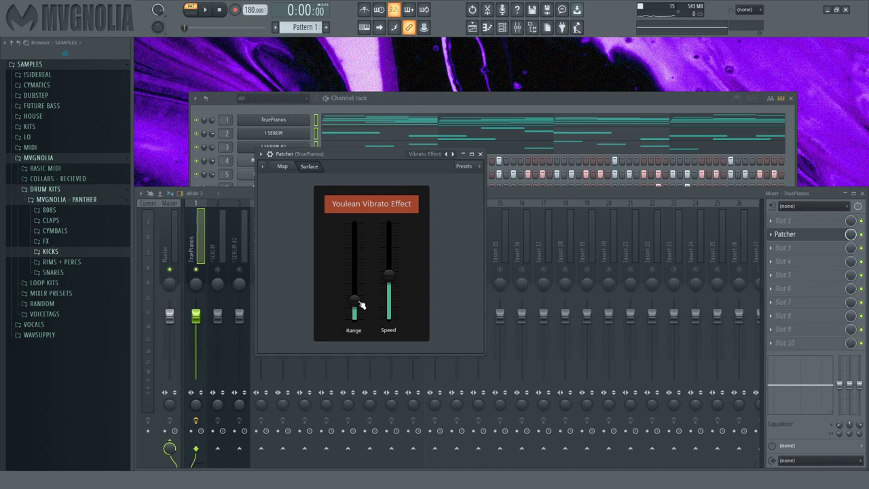
key("space")
key("space")
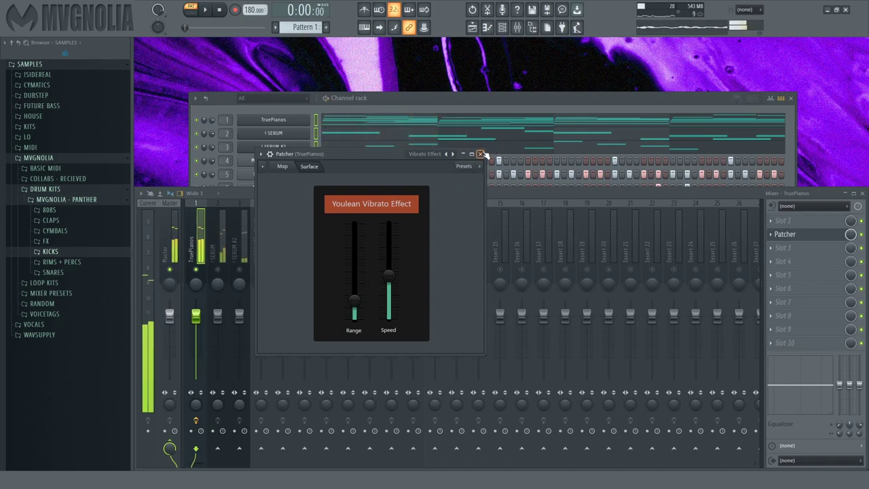
left_click(787, 234)
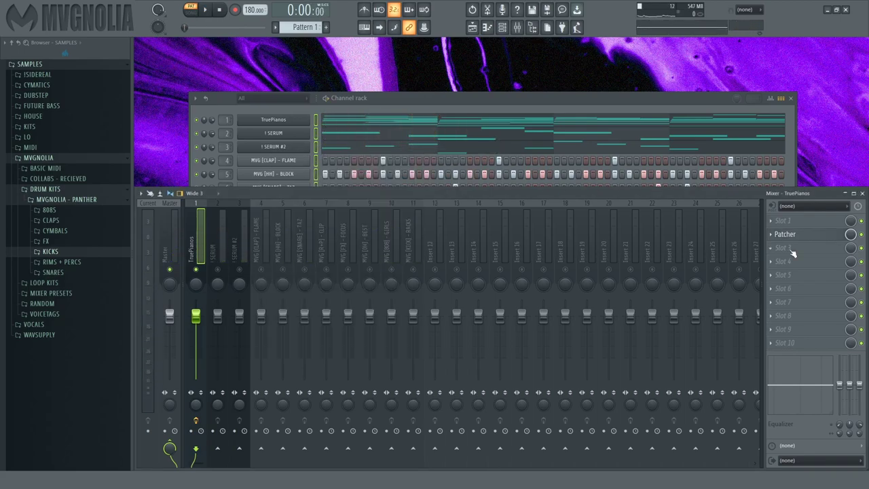
- Load iZotope Vinyl into Slot 3 of the TruePianos insert and audition it
left_click(788, 247)
left_click(730, 380)
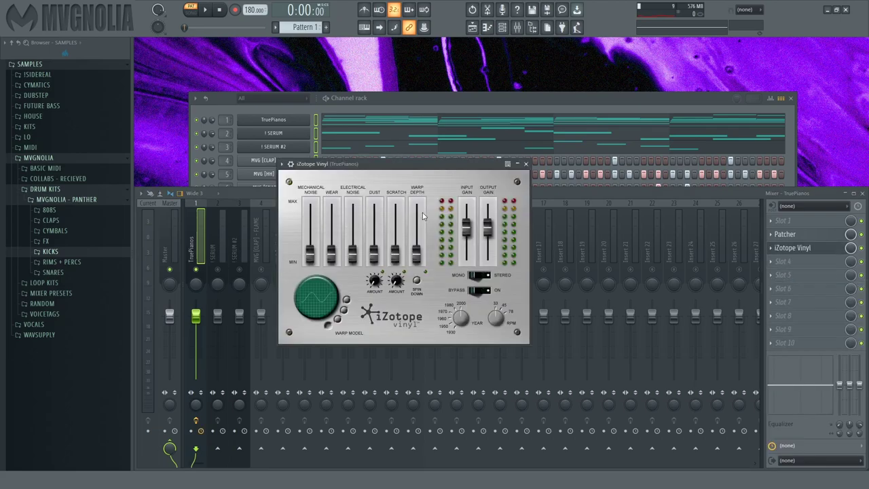
left_click(527, 164)
key("space")
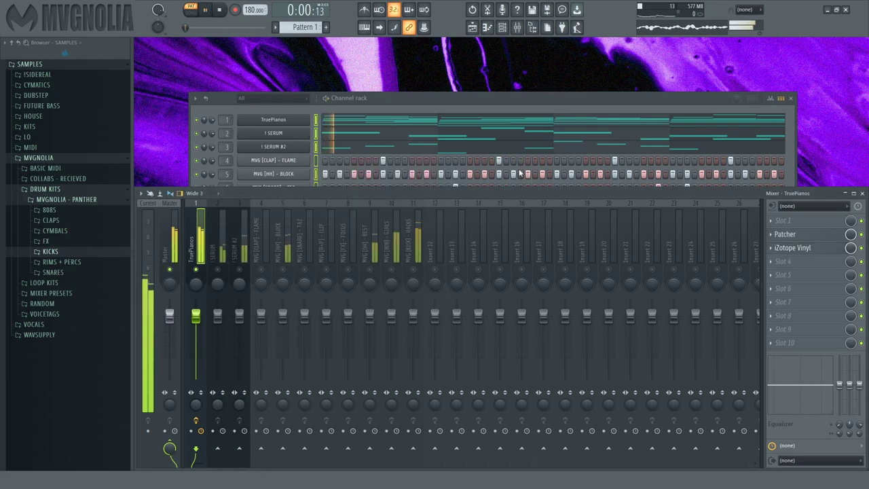
key("space")
- Add Fruity Parametric EQ 2 in Slot 4 with band 1 as a low cut and band 5 raised
left_click(801, 267)
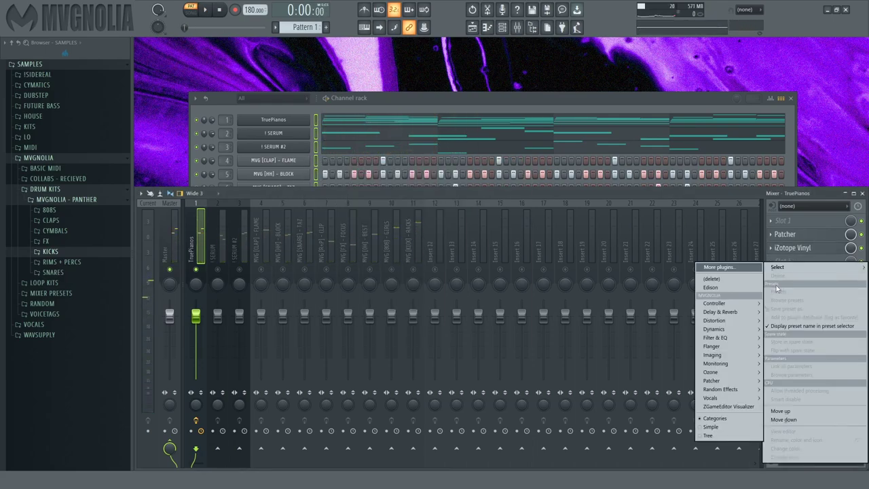
left_click(656, 348)
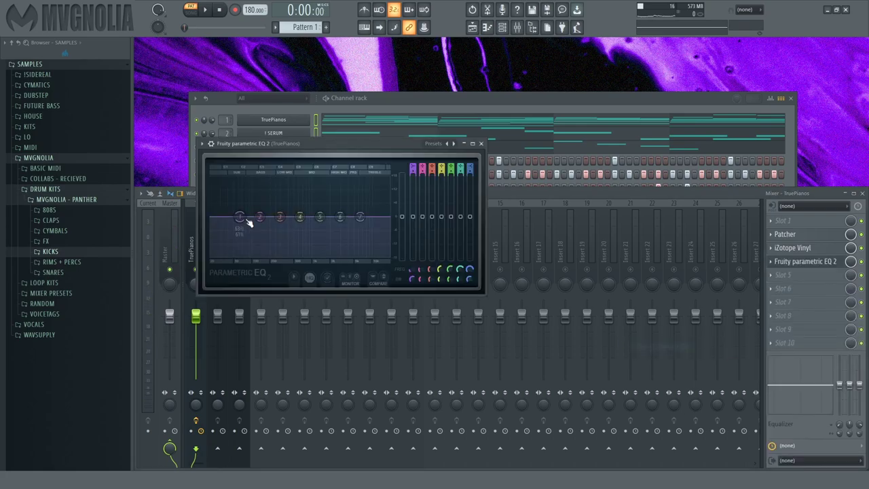
left_click_drag(245, 223, 274, 255)
key("space")
scroll(274, 255, "up", 2)
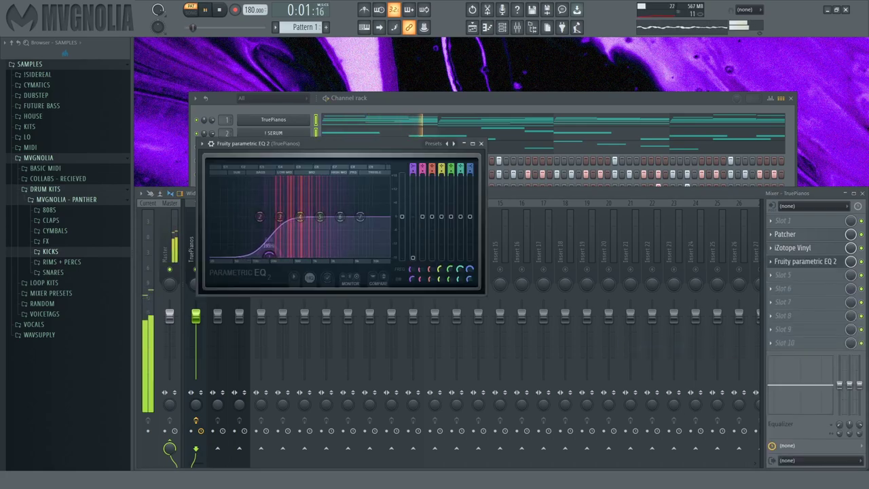
mouse_move(320, 217)
left_mouse_down()
mouse_move(330, 206)
mouse_move(334, 213)
left_mouse_up()
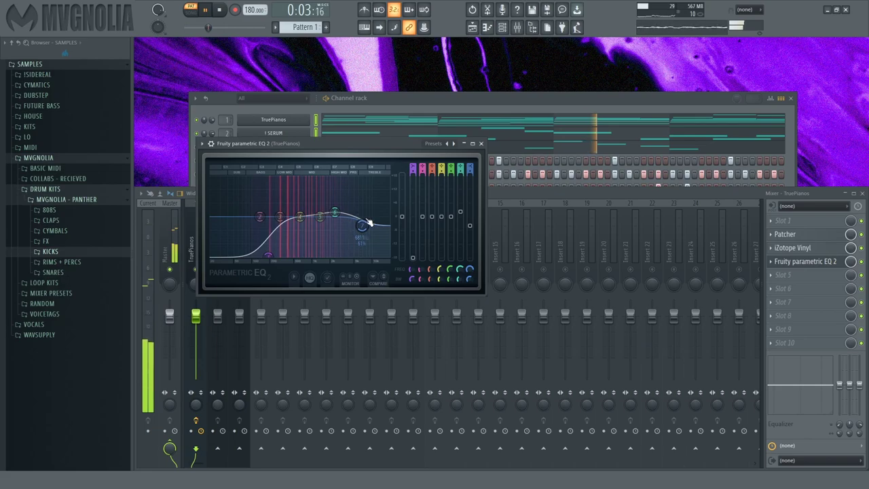
left_click(480, 143)
key("space")
- Load Fruity Reeverb 2 from Delay & Reverb into Slot 5 and audition the reverb
left_click(784, 271)
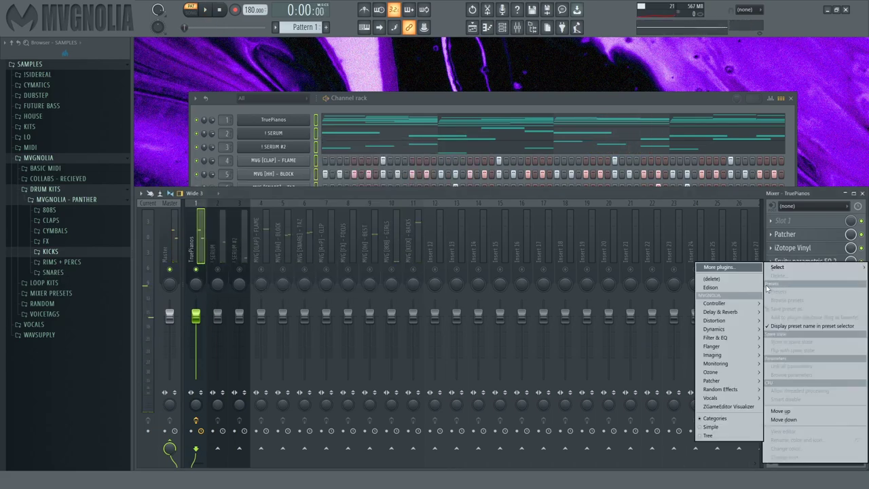
mouse_move(739, 312)
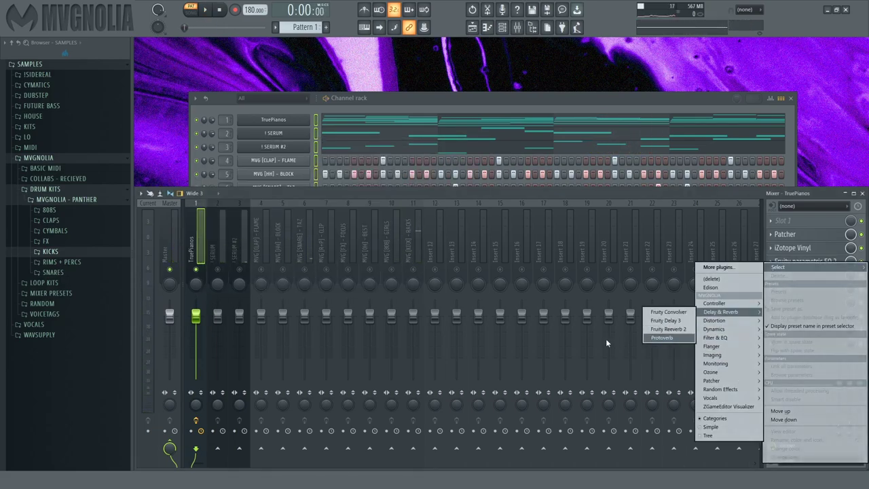
left_click(658, 329)
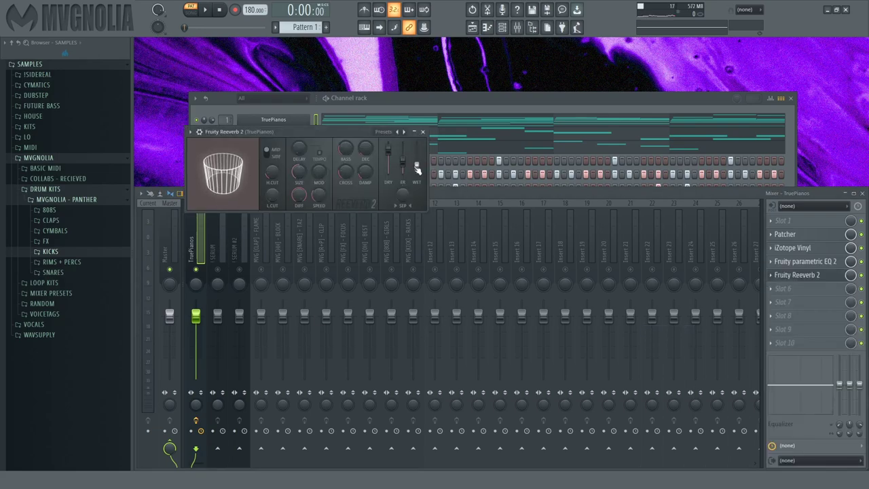
key("space")
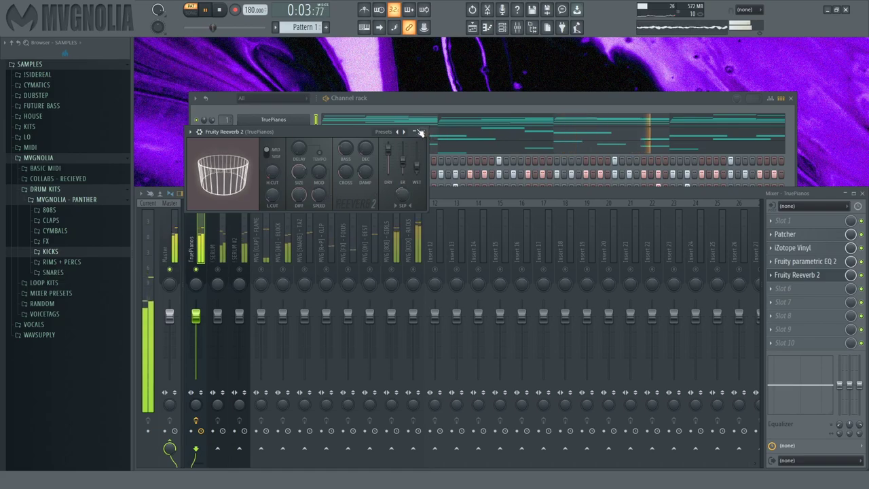
key("space")
left_click(815, 275)
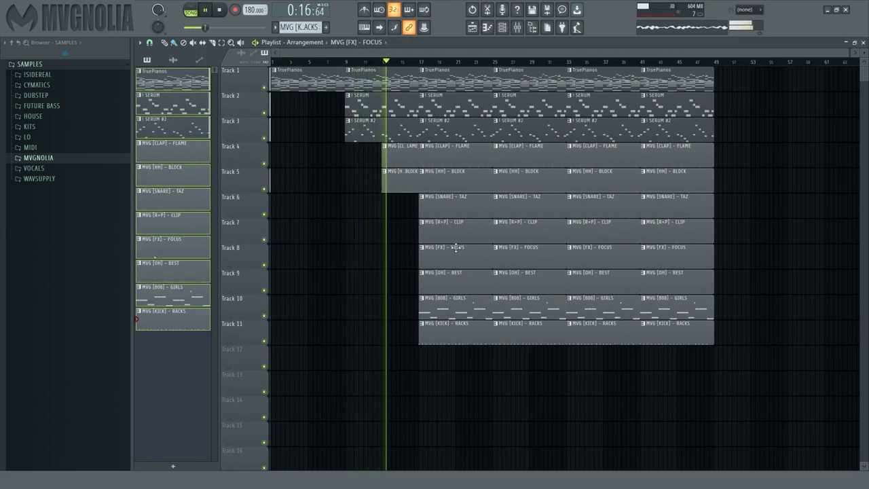
- Show the mixer below the playlist with F9
key("F9")
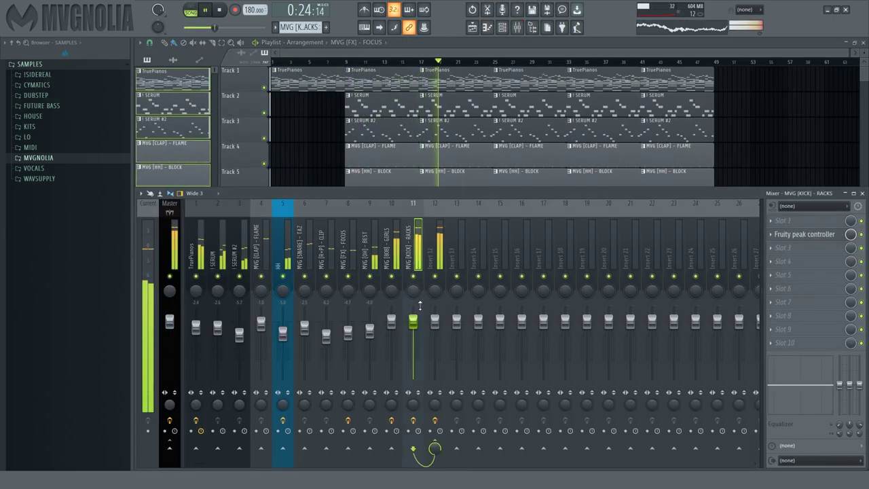